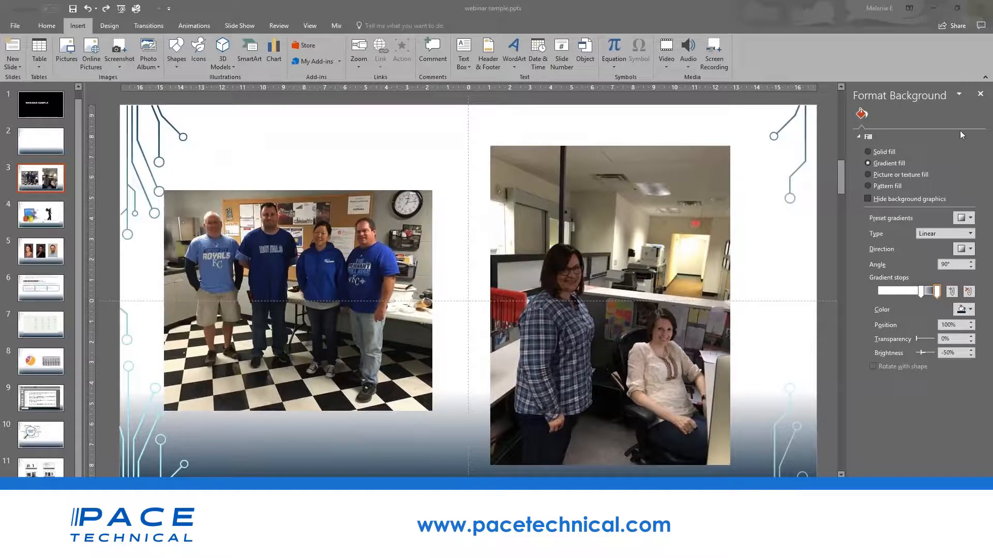
Close the Format Background pane and apply the Brightness: +40% Contrast: 0% (Normal) correction to the group photo
{"action": "left_click", "coordinate": [980, 94]}
{"action": "left_click", "coordinate": [385, 258]}
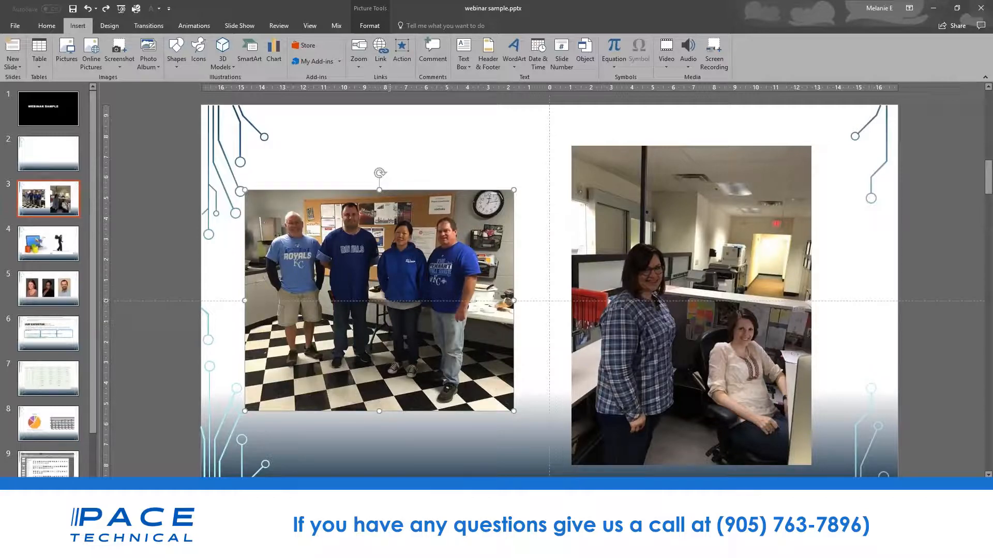
{"action": "left_click", "coordinate": [372, 13]}
{"action": "left_click", "coordinate": [75, 8]}
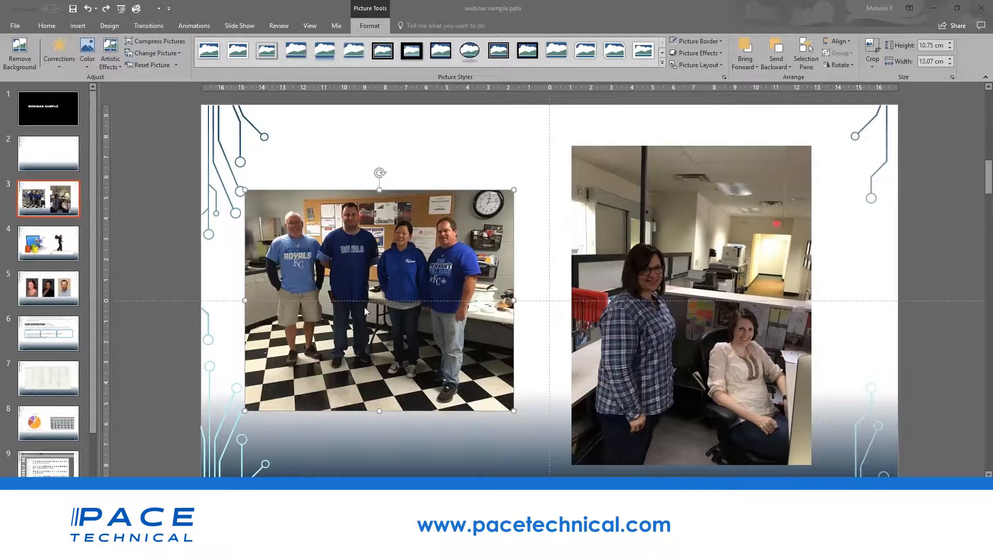
{"action": "left_click", "coordinate": [58, 61]}
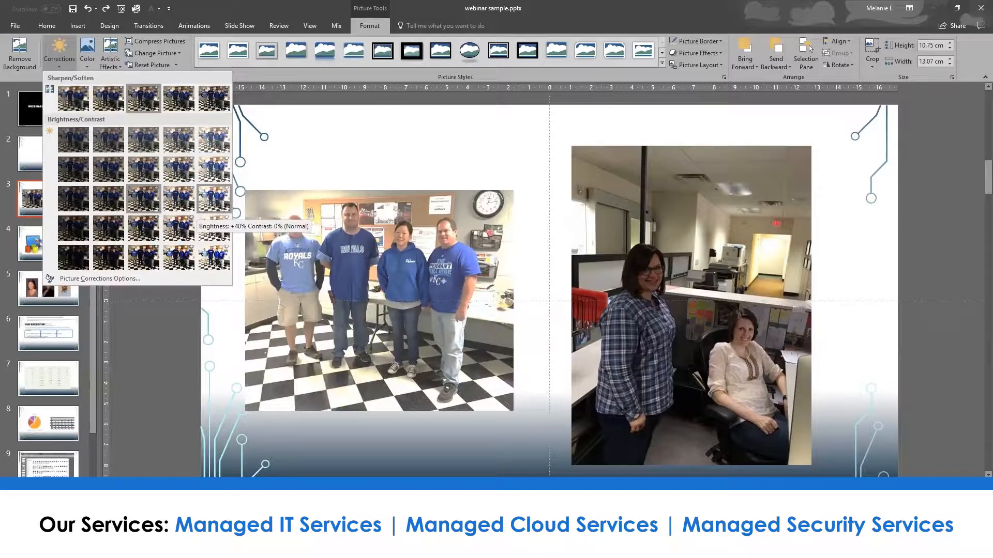
{"action": "left_click", "coordinate": [214, 202]}
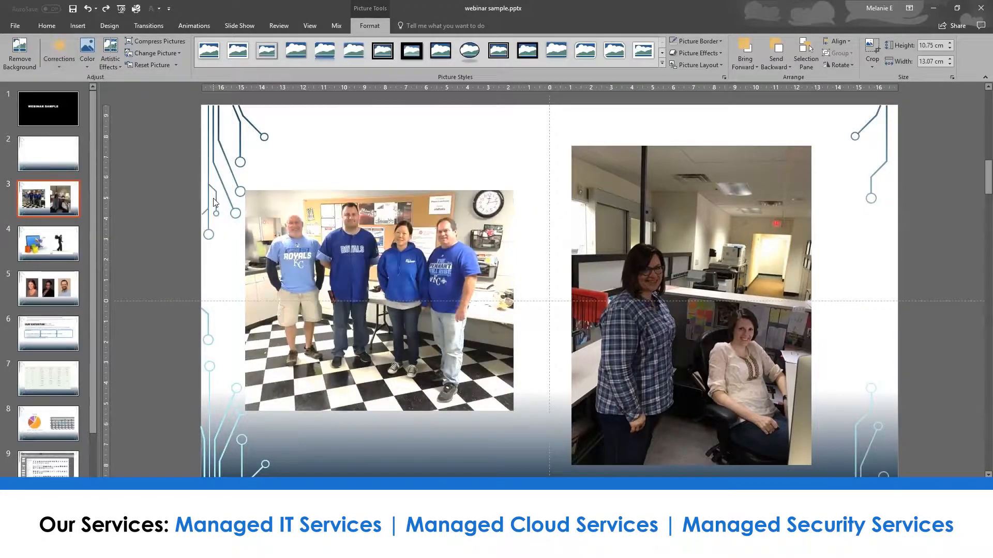
{"action": "left_click", "coordinate": [187, 344]}
Reduce the group photo's color saturation with the second-weakest saturation preset
{"action": "left_click", "coordinate": [387, 319]}
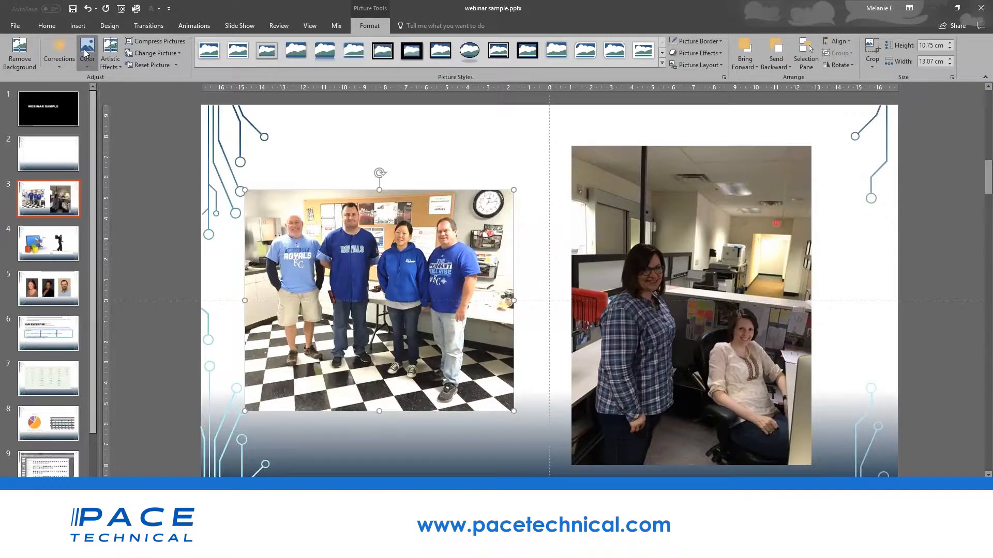
{"action": "left_click", "coordinate": [86, 55]}
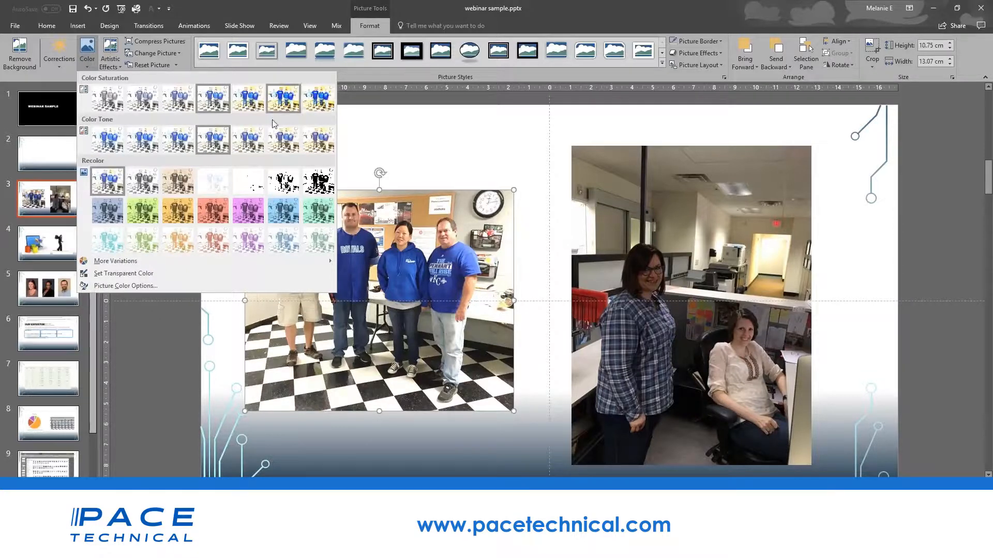
{"action": "left_click", "coordinate": [141, 105]}
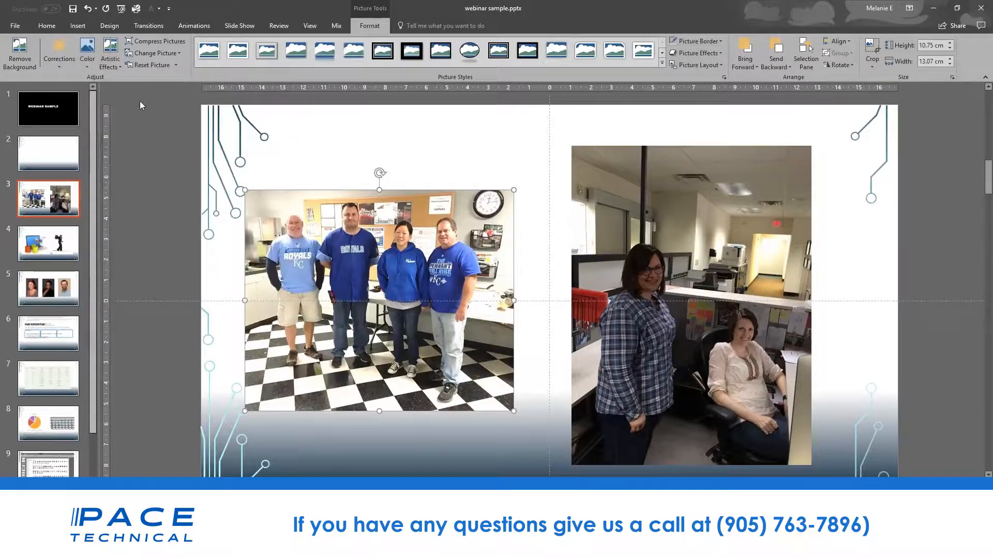
{"action": "left_click", "coordinate": [167, 370]}
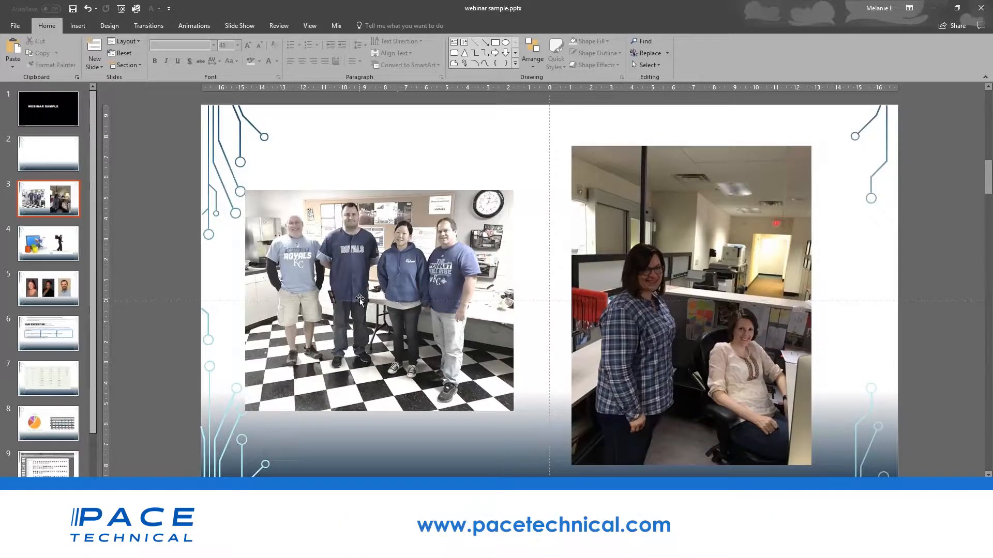
Brighten the photo of the two women in the office by one preset level at normal contrast
{"action": "left_click", "coordinate": [345, 291]}
{"action": "key", "text": "Tab"}
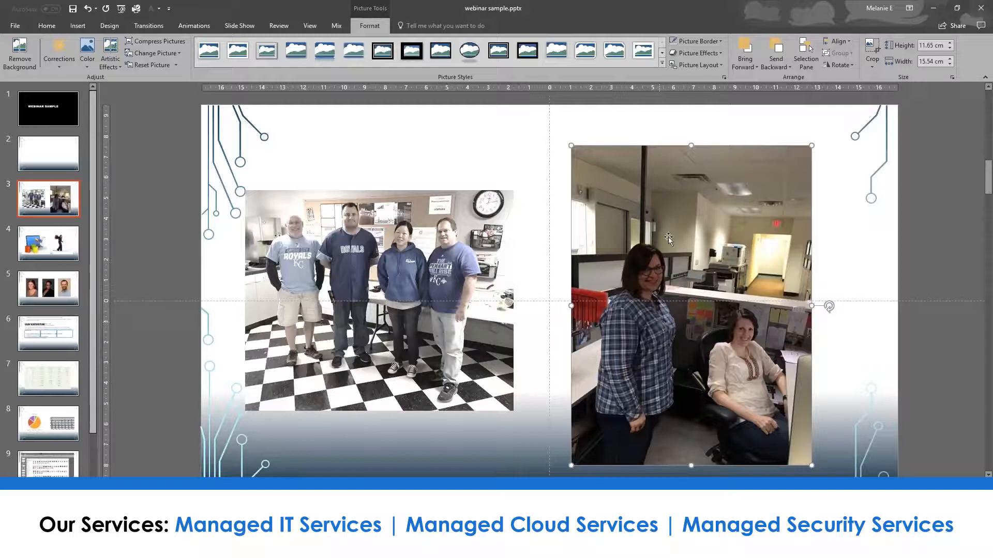
{"action": "left_click", "coordinate": [47, 64]}
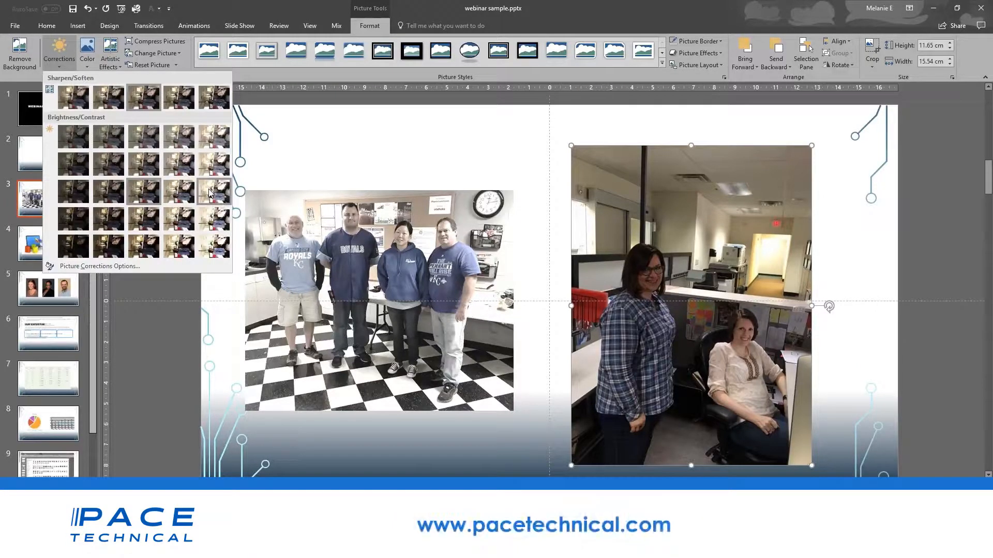
{"action": "left_click", "coordinate": [173, 192]}
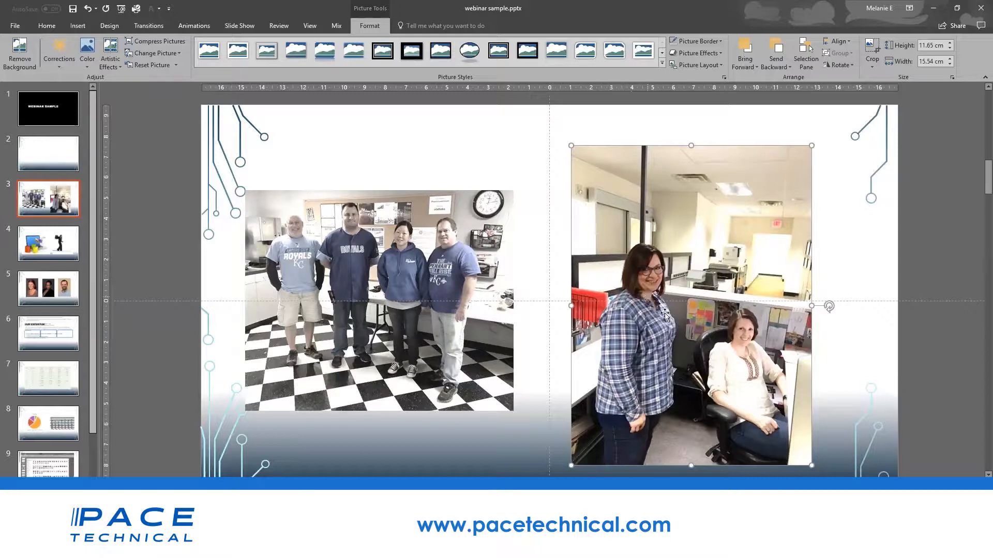
Crop the office photo closer around the two women, trimming its upper, lower and left areas
{"action": "left_click", "coordinate": [872, 48]}
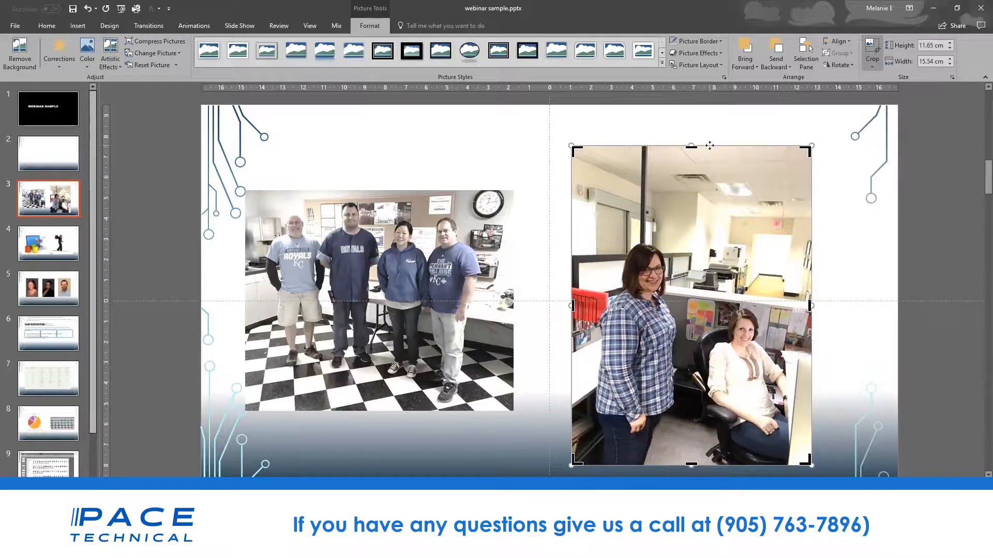
{"action": "left_click_drag", "start_coordinate": [692, 147], "coordinate": [700, 240]}
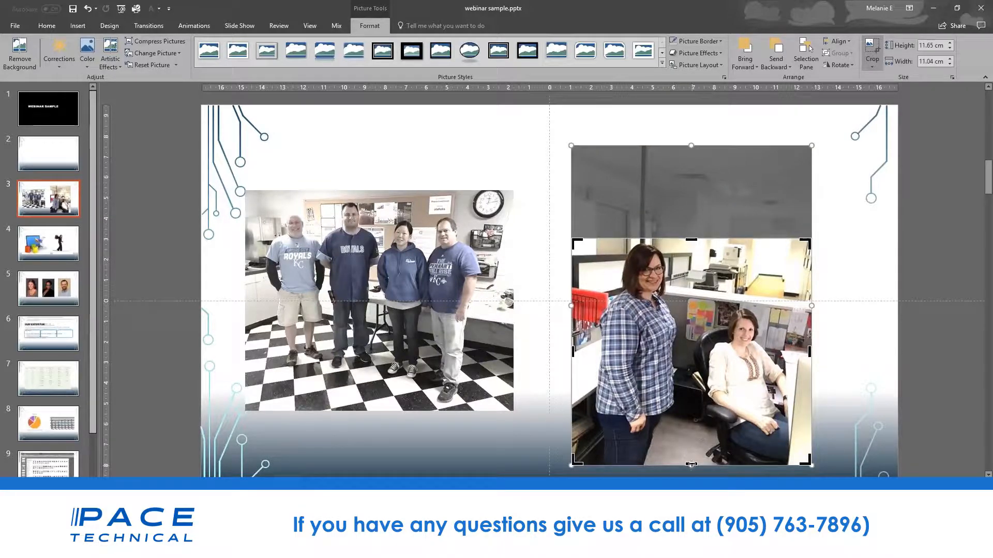
{"action": "left_click_drag", "start_coordinate": [692, 464], "coordinate": [692, 399]}
{"action": "left_click_drag", "start_coordinate": [575, 319], "coordinate": [607, 319]}
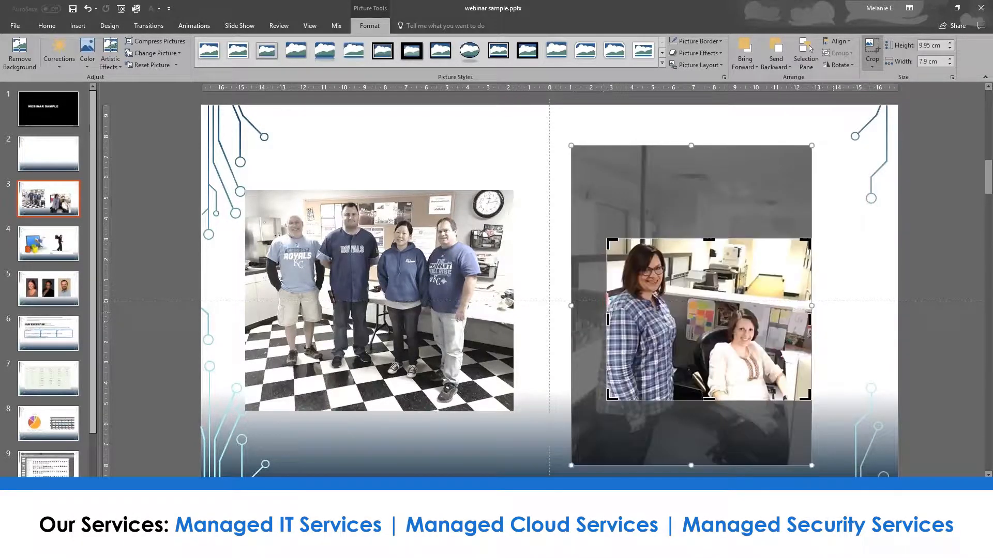
{"action": "mouse_move", "coordinate": [811, 306]}
{"action": "left_mouse_down"}
{"action": "mouse_move", "coordinate": [800, 313]}
{"action": "mouse_move", "coordinate": [820, 313]}
{"action": "left_mouse_up"}
{"action": "left_click", "coordinate": [924, 355]}
Enlarge the cropped office photo to about 11.37 by 9.03 cm and center it within the slide's right half
{"action": "left_click_drag", "start_coordinate": [767, 359], "coordinate": [732, 281]}
{"action": "left_click_drag", "start_coordinate": [782, 329], "coordinate": [808, 351]}
{"action": "left_click_drag", "start_coordinate": [759, 285], "coordinate": [775, 322]}
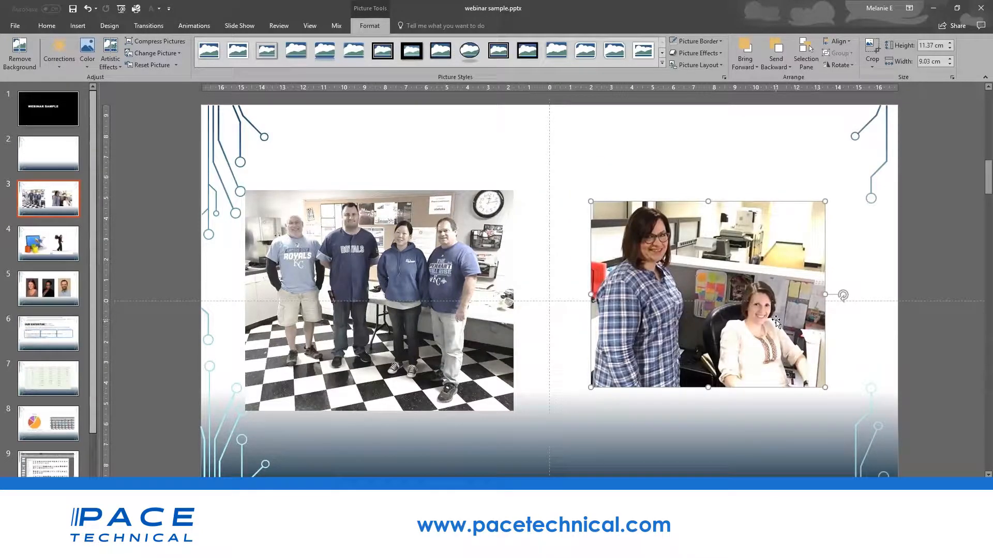
Crop the lower half off the group photo to about 5.38 cm high and move it slightly down
{"action": "left_click", "coordinate": [376, 258]}
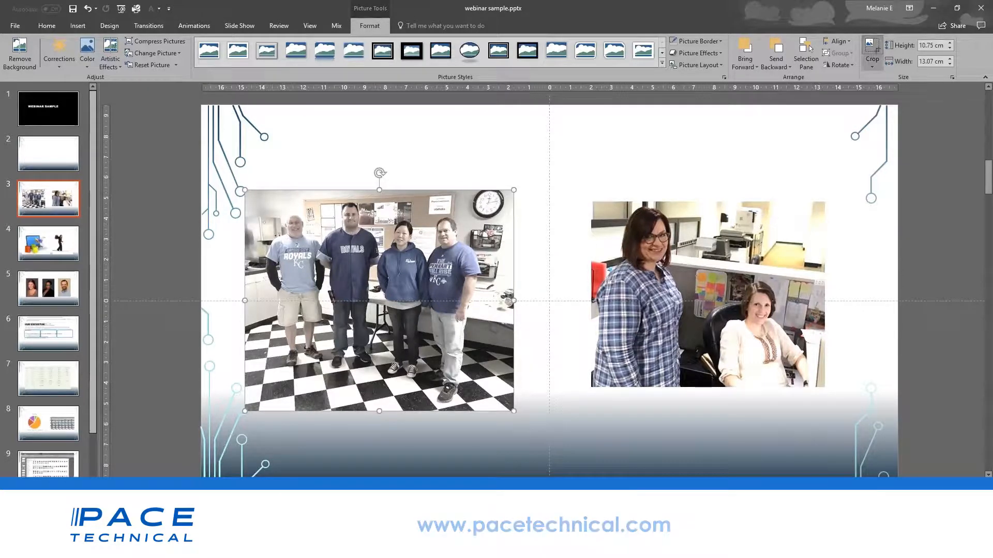
{"action": "left_click", "coordinate": [874, 55]}
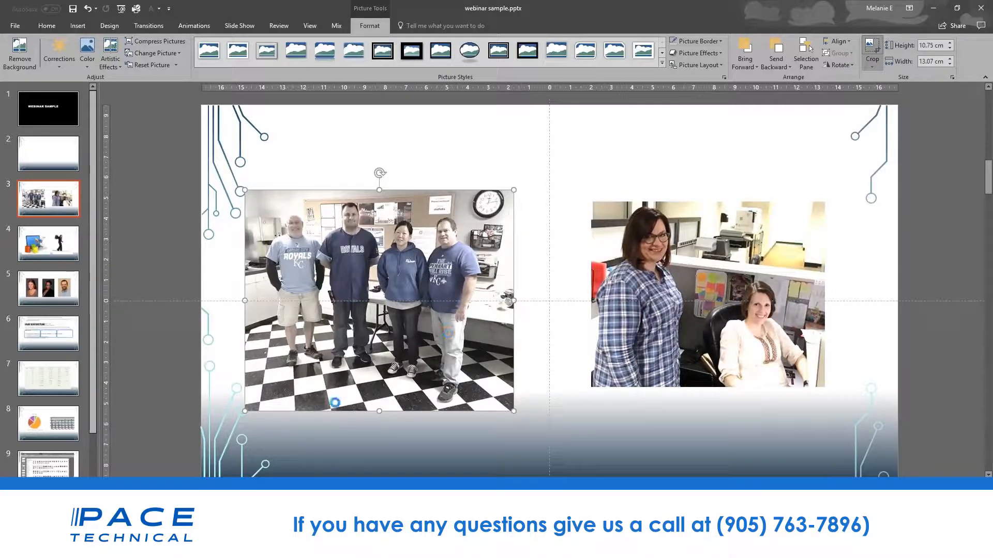
{"action": "left_click", "coordinate": [377, 410]}
{"action": "left_click", "coordinate": [871, 50]}
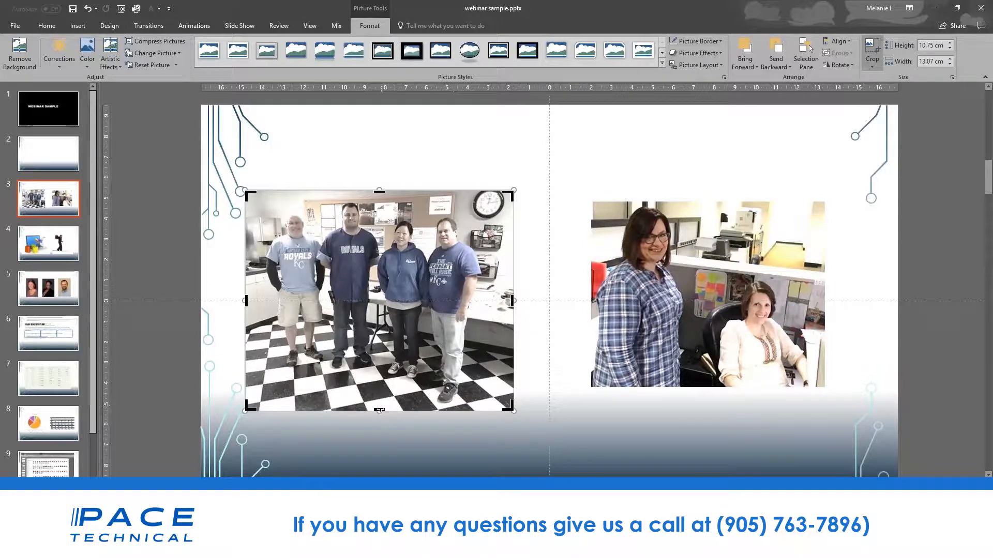
{"action": "left_click_drag", "start_coordinate": [380, 410], "coordinate": [392, 301]}
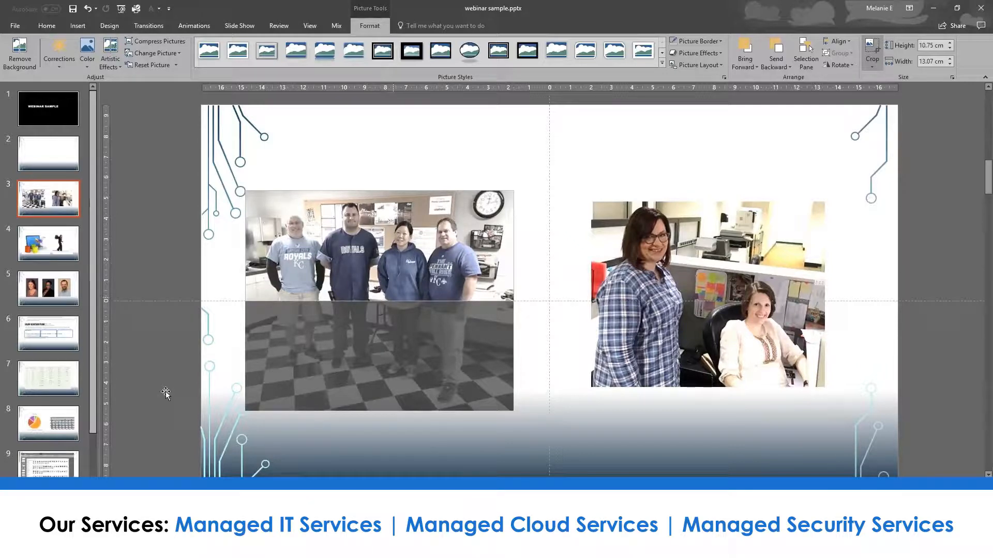
{"action": "left_click", "coordinate": [150, 396]}
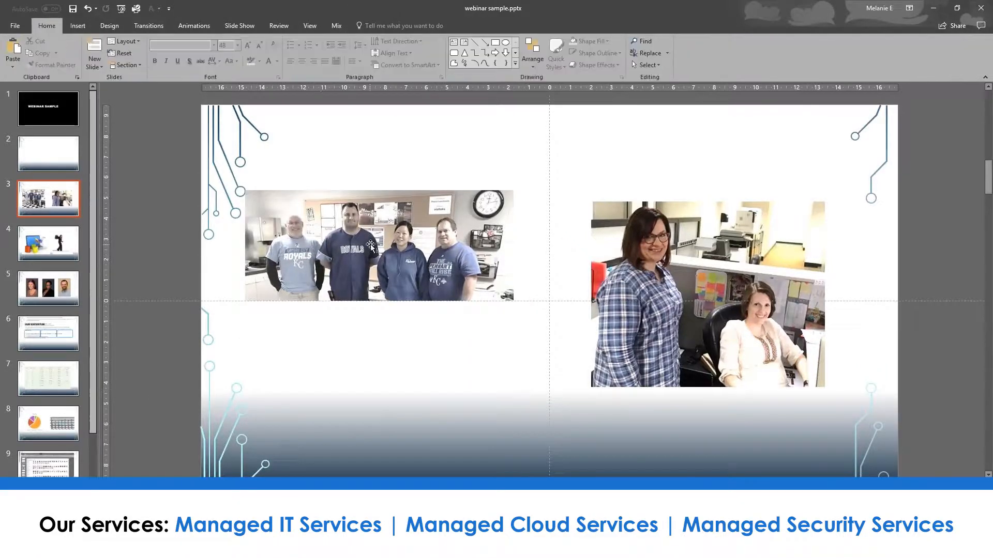
{"action": "left_click_drag", "start_coordinate": [368, 244], "coordinate": [374, 278]}
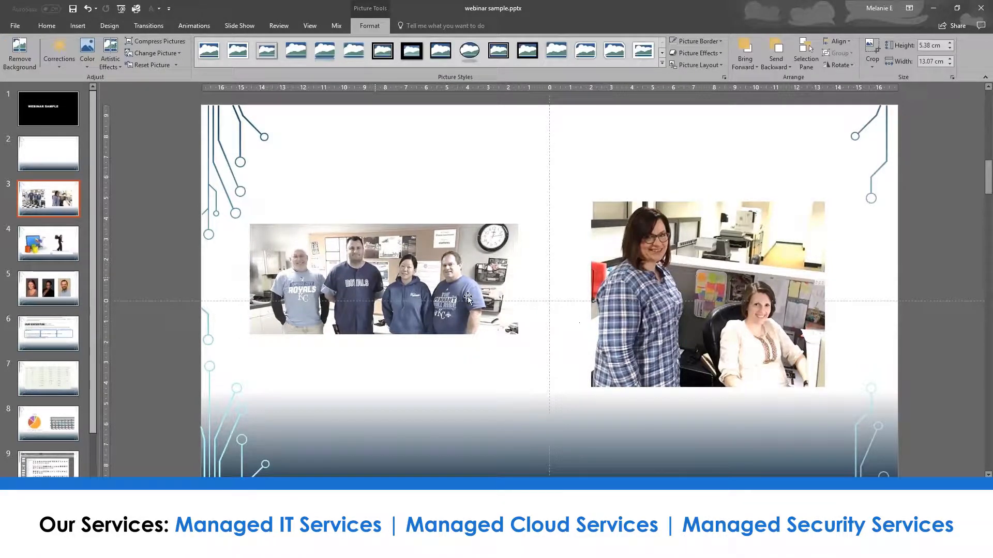
{"action": "left_click", "coordinate": [409, 291]}
Reduce the office photo's color saturation with the second-weakest saturation preset to match the group photo
{"action": "left_click", "coordinate": [712, 274]}
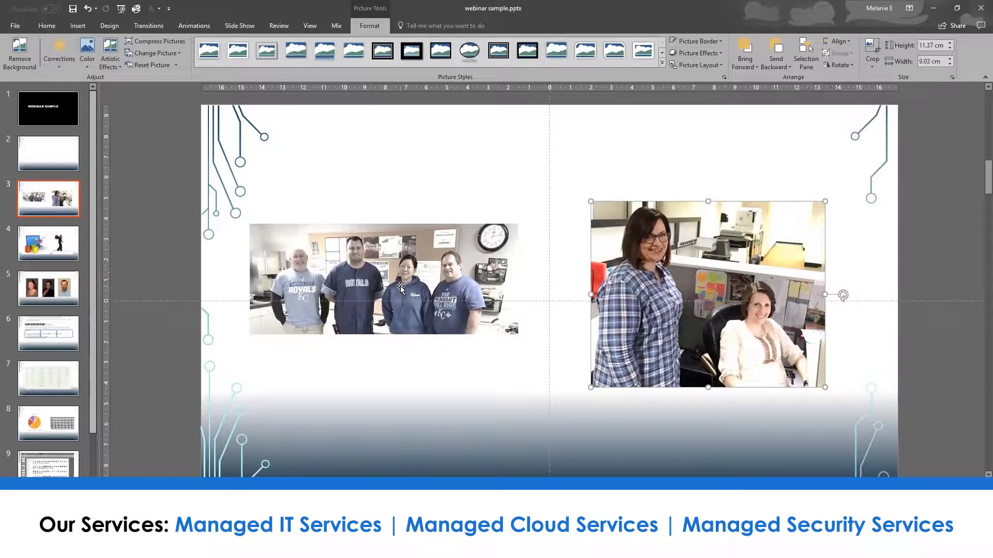
{"action": "left_click", "coordinate": [86, 52]}
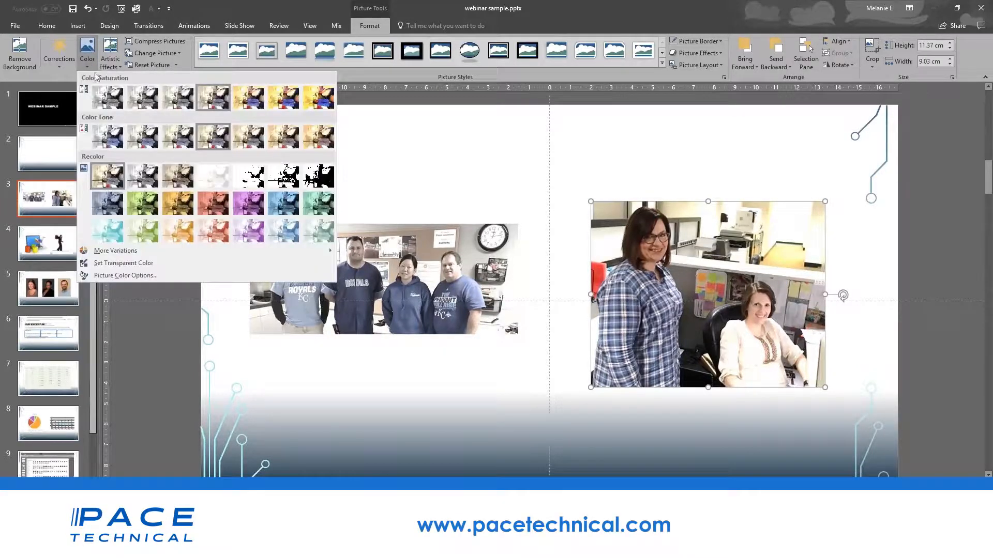
{"action": "left_click", "coordinate": [133, 103]}
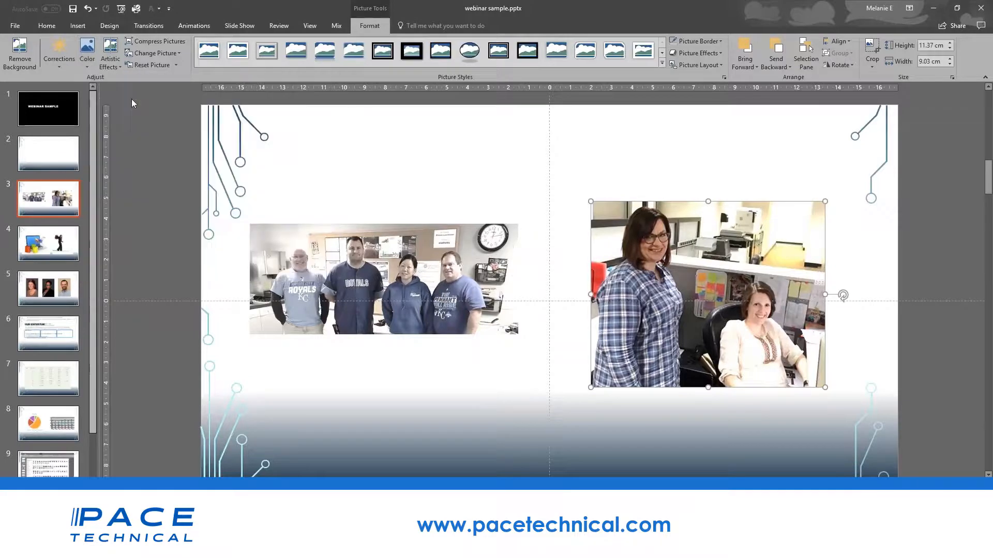
{"action": "left_click", "coordinate": [490, 366]}
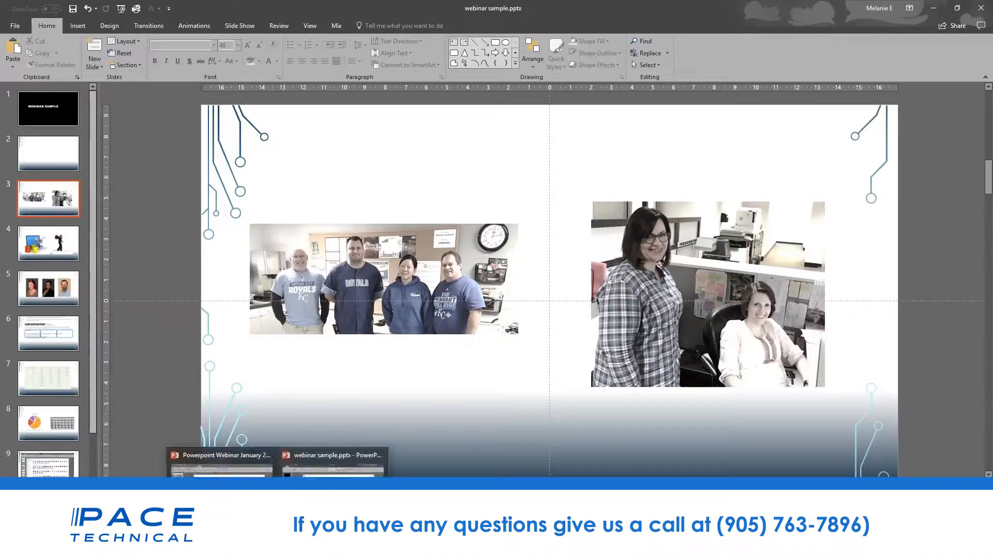
View the Removing Background slide in the Powerpoint Webinar January 2018 v1 presentation, and return to webinar sample.pptx
{"action": "left_click", "coordinate": [223, 455]}
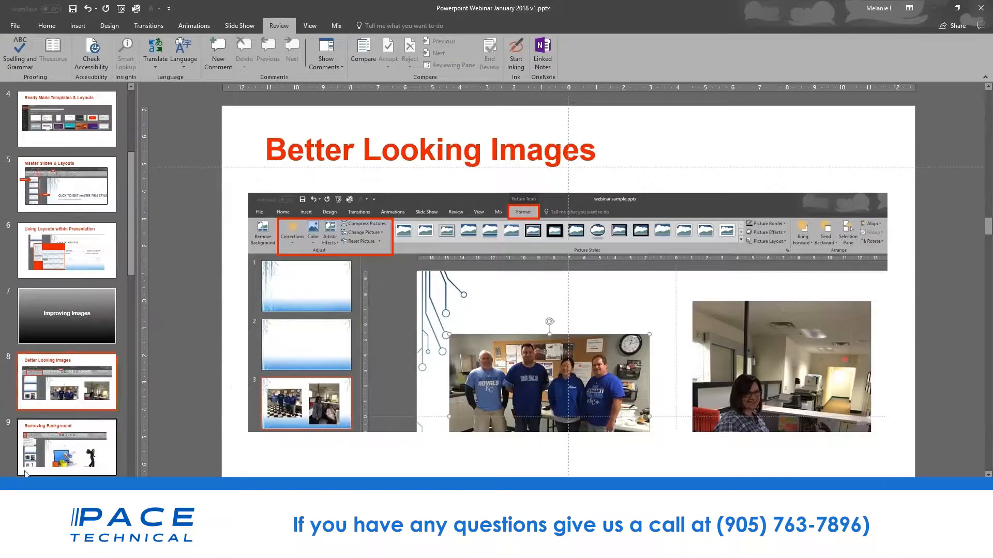
{"action": "left_click", "coordinate": [67, 447]}
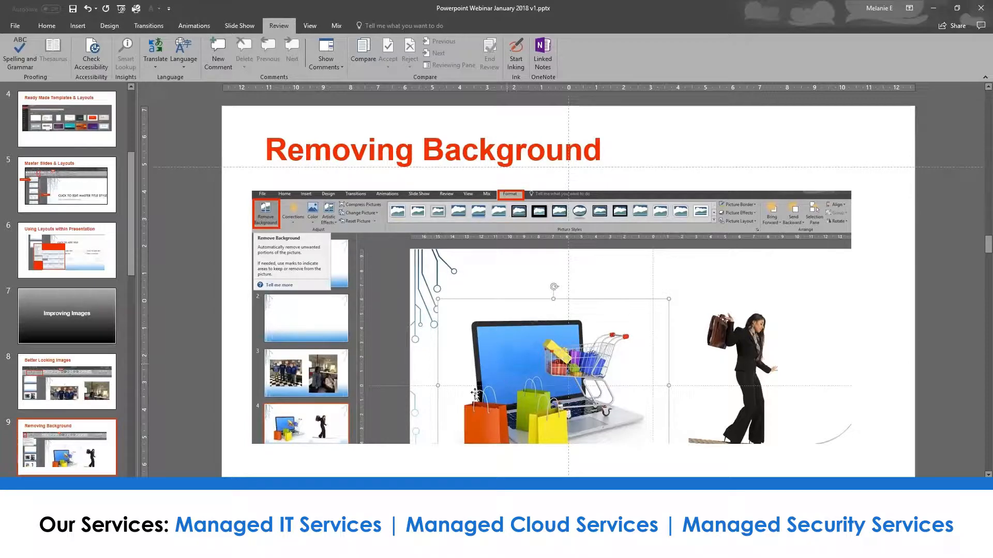
{"action": "left_click", "coordinate": [362, 548]}
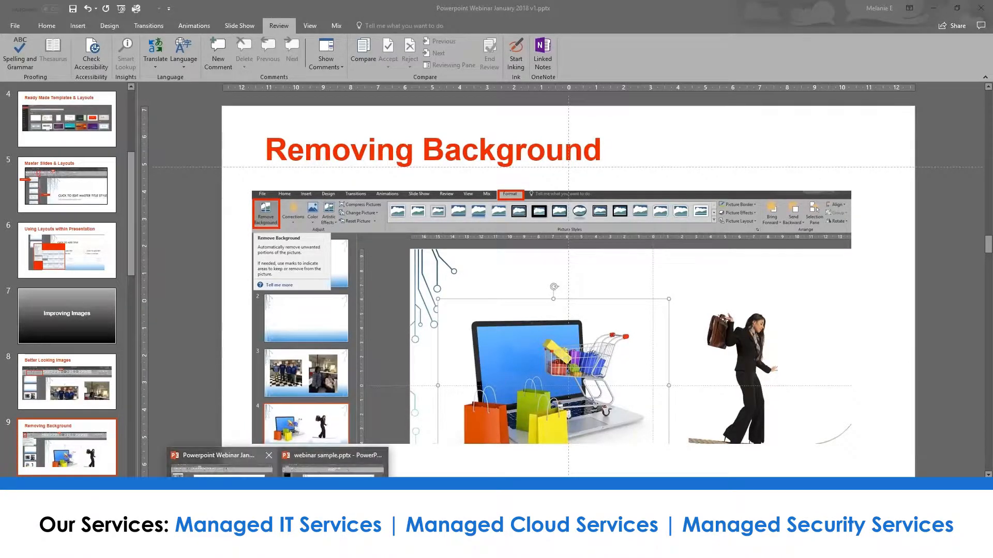
{"action": "left_click", "coordinate": [333, 465]}
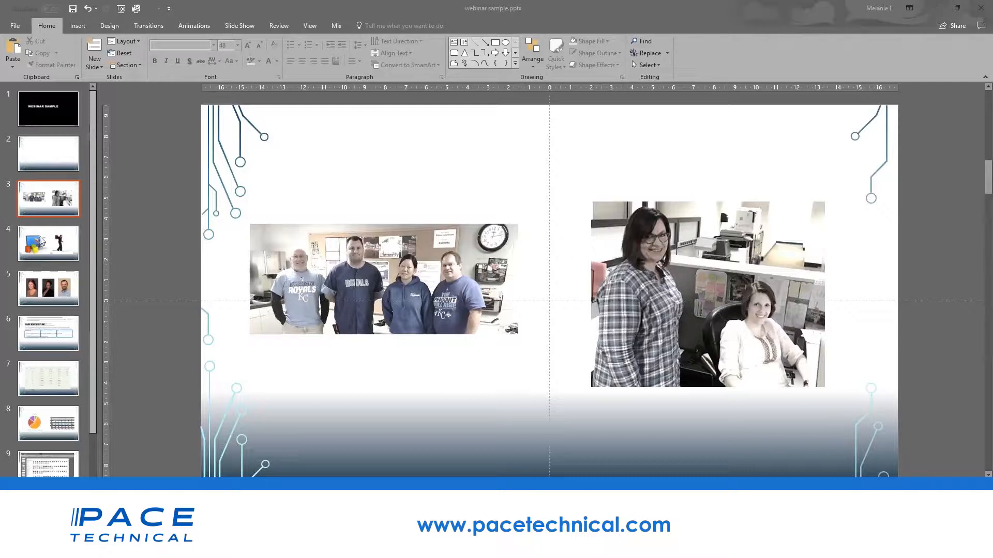
On slide 4, shift the laptop picture slightly left and down and the businesswoman picture slightly right and up
{"action": "left_click", "coordinate": [43, 241]}
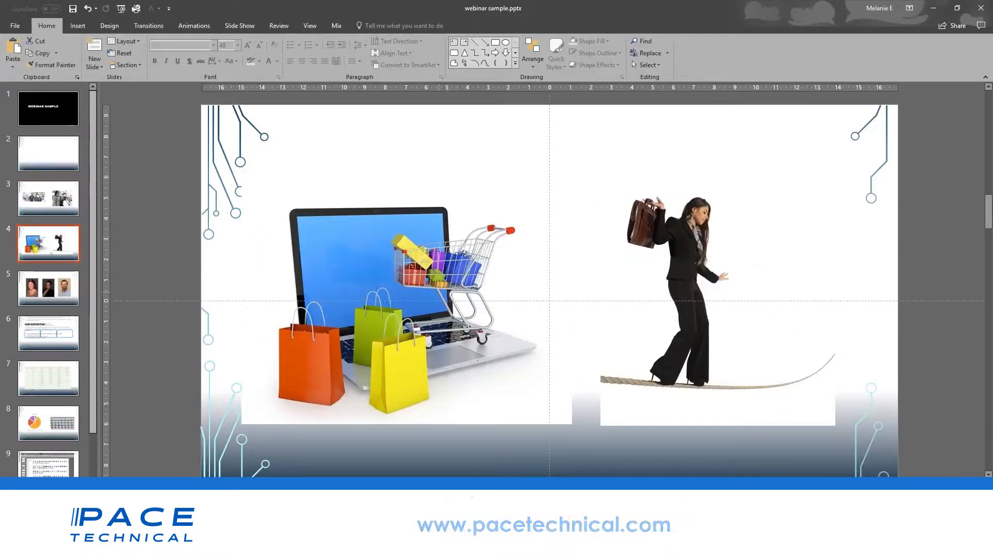
{"action": "left_click_drag", "start_coordinate": [431, 292], "coordinate": [407, 303]}
{"action": "left_click_drag", "start_coordinate": [660, 309], "coordinate": [681, 327]}
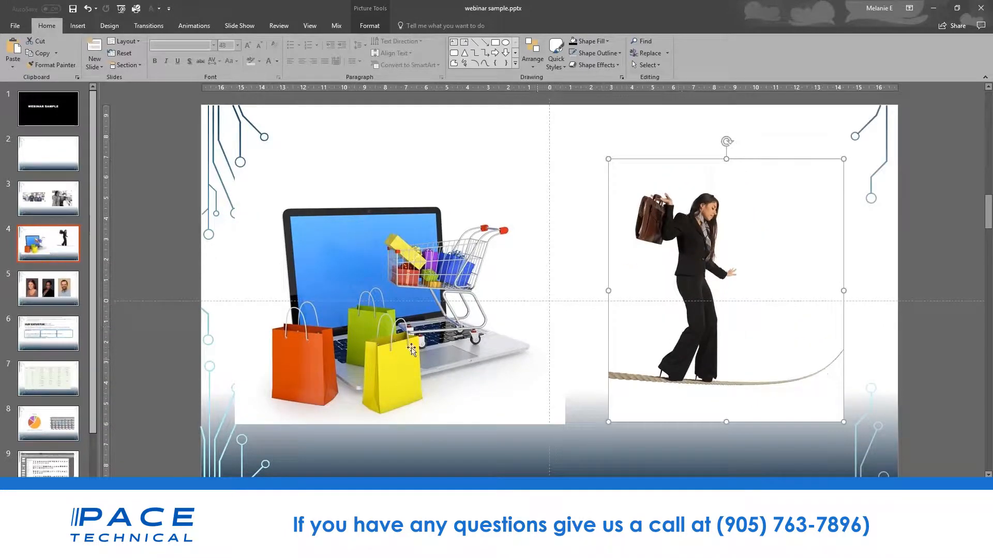
{"action": "mouse_move", "coordinate": [411, 346]}
{"action": "left_mouse_down"}
{"action": "mouse_move", "coordinate": [411, 335]}
{"action": "mouse_move", "coordinate": [392, 394]}
{"action": "mouse_move", "coordinate": [407, 352]}
{"action": "left_mouse_up"}
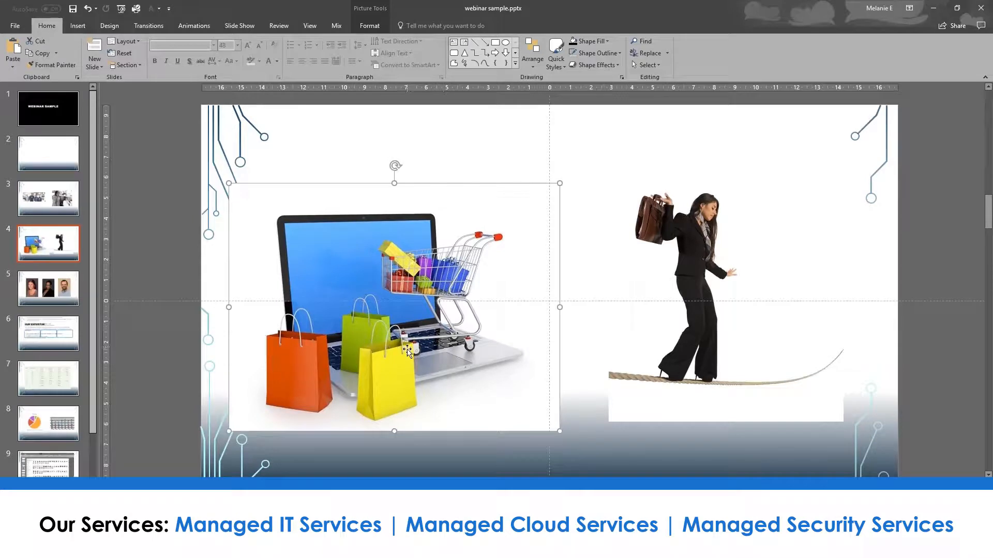
Start background removal on the laptop and shopping bags picture on slide 4
{"action": "left_click", "coordinate": [365, 10]}
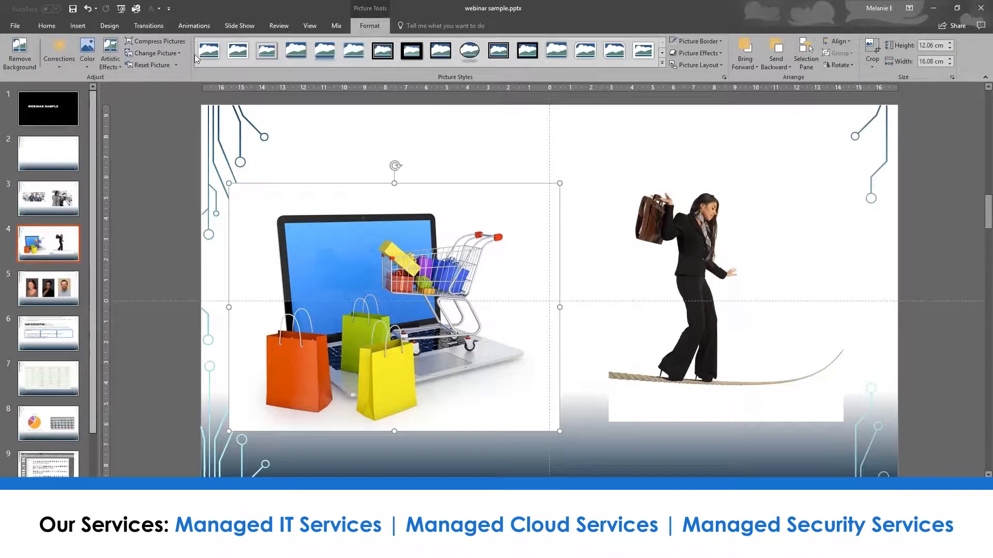
{"action": "left_click", "coordinate": [23, 64]}
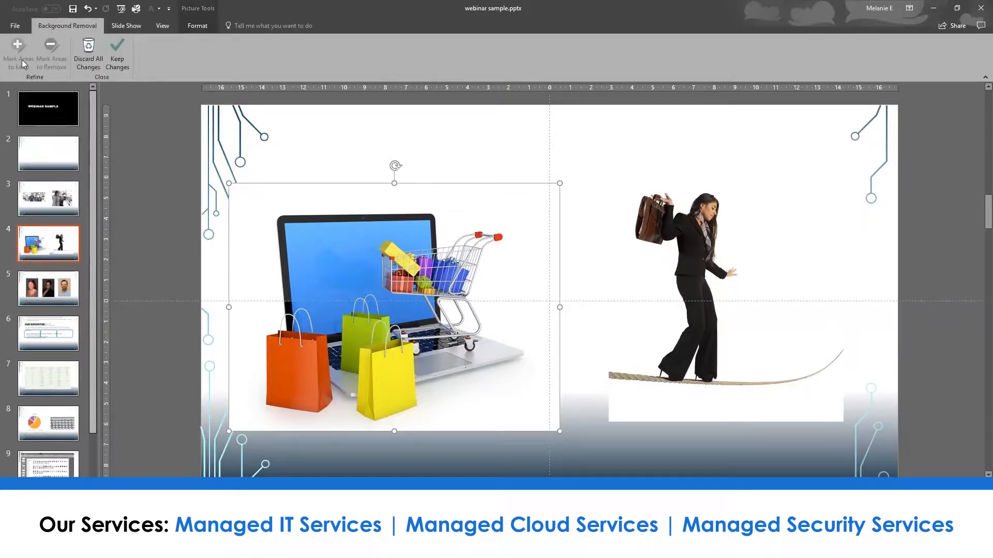
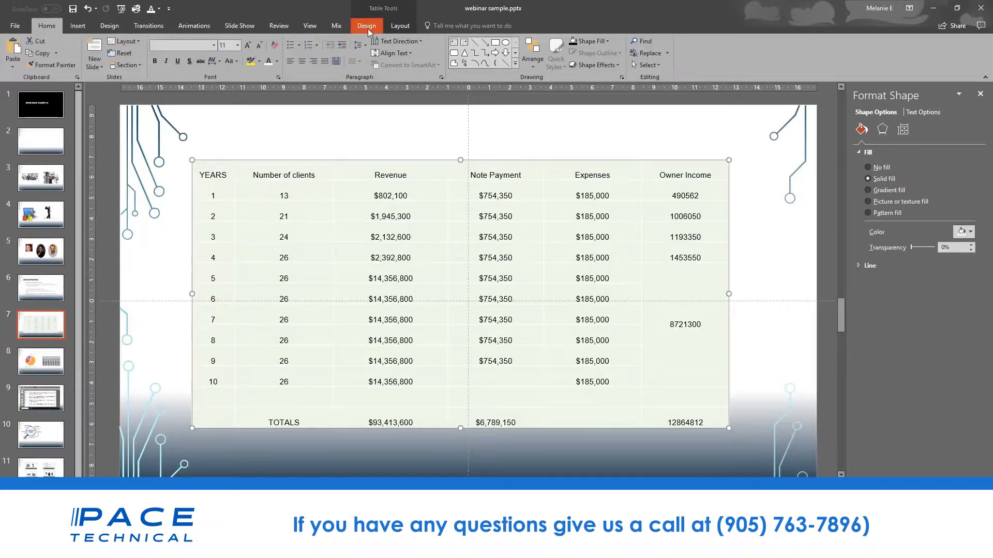
{"action": "left_click", "coordinate": [368, 29]}
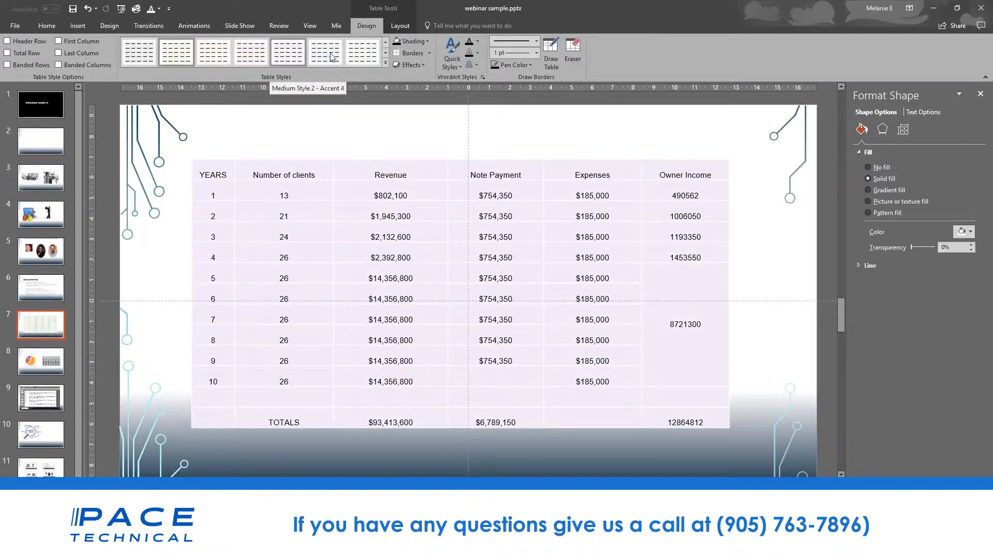
{"action": "left_click", "coordinate": [401, 26]}
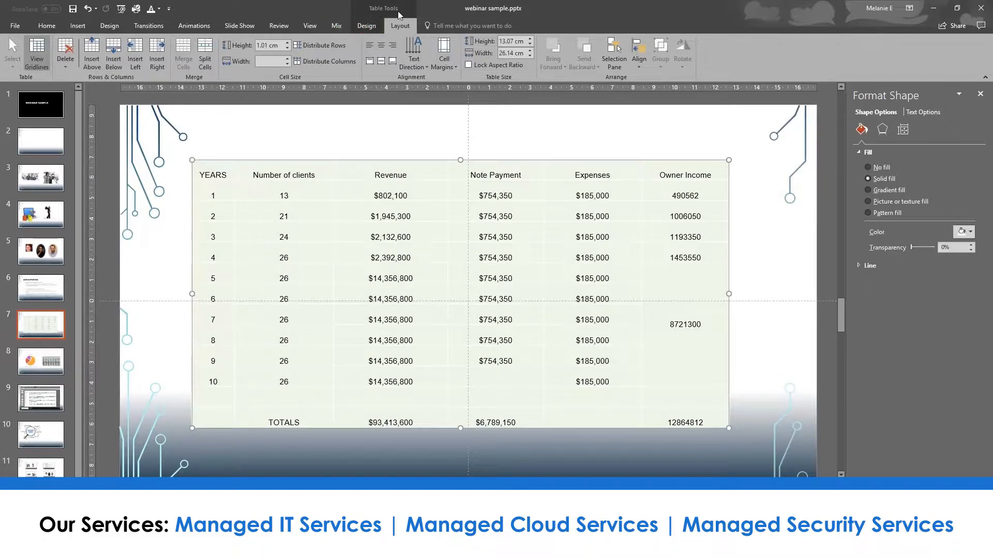
{"action": "left_click", "coordinate": [367, 26]}
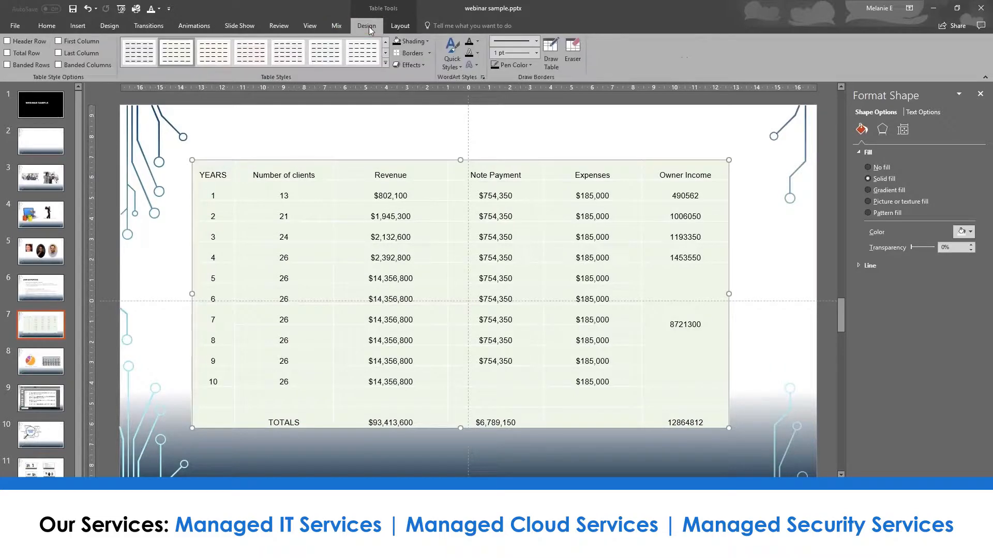
{"action": "left_click", "coordinate": [390, 27]}
{"action": "left_click", "coordinate": [373, 27]}
{"action": "left_click", "coordinate": [403, 27]}
{"action": "left_click", "coordinate": [370, 26]}
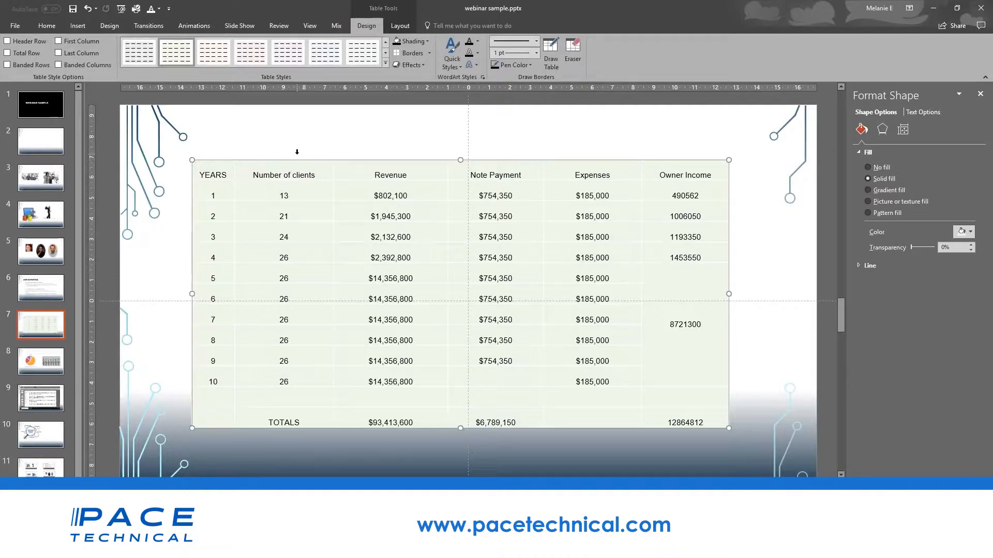
Turn on the header row, total row and last column formatting for the table on slide 7
{"action": "left_click", "coordinate": [7, 41]}
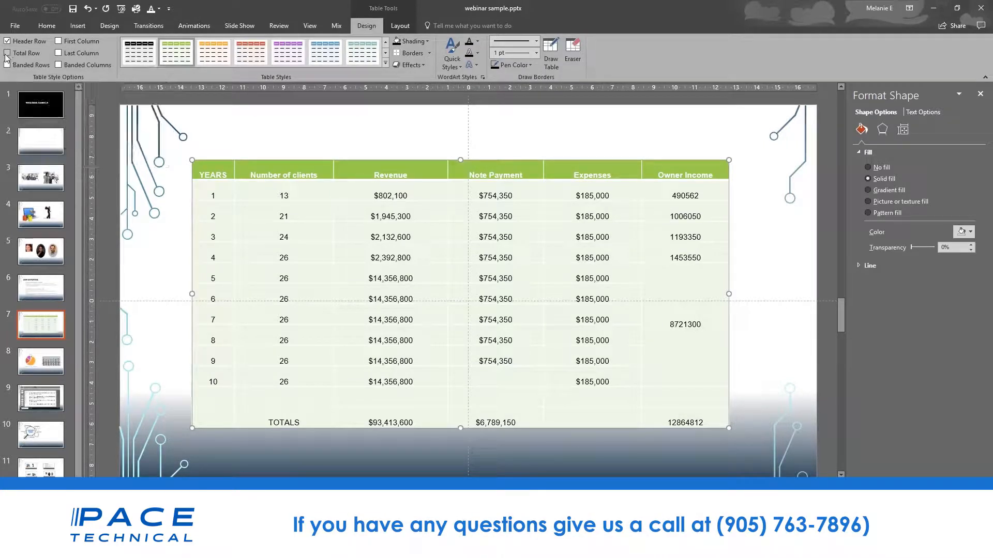
{"action": "left_click", "coordinate": [7, 53]}
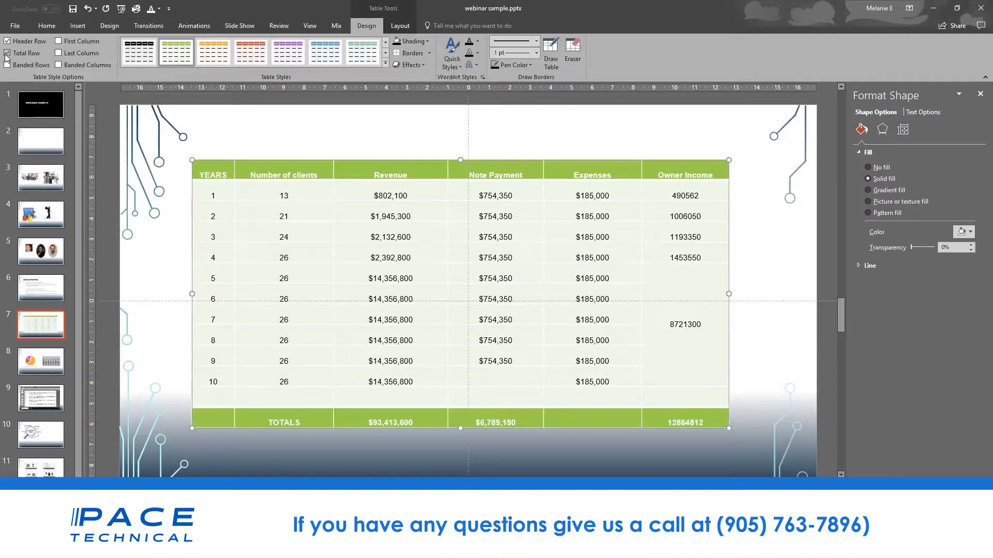
{"action": "left_click", "coordinate": [59, 53]}
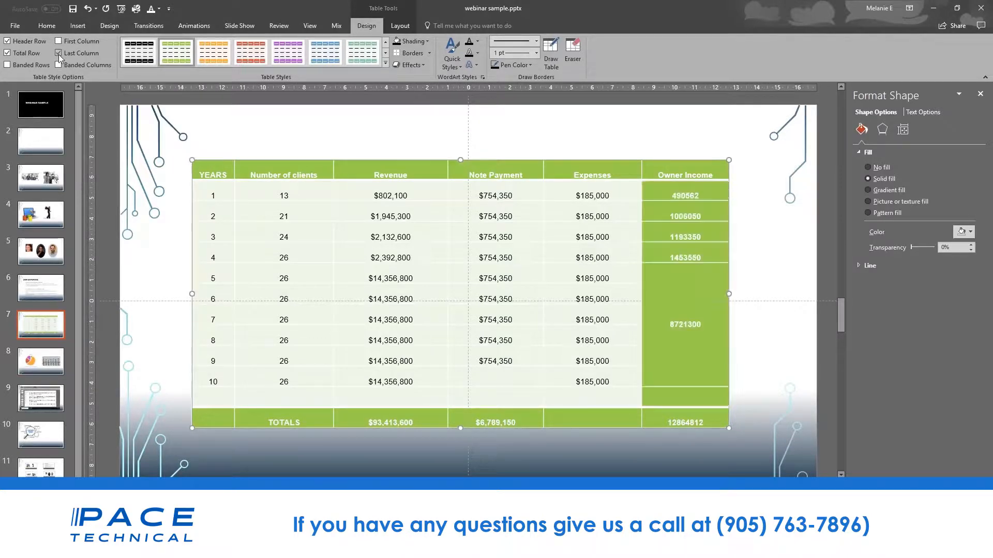
{"action": "left_click", "coordinate": [386, 62]}
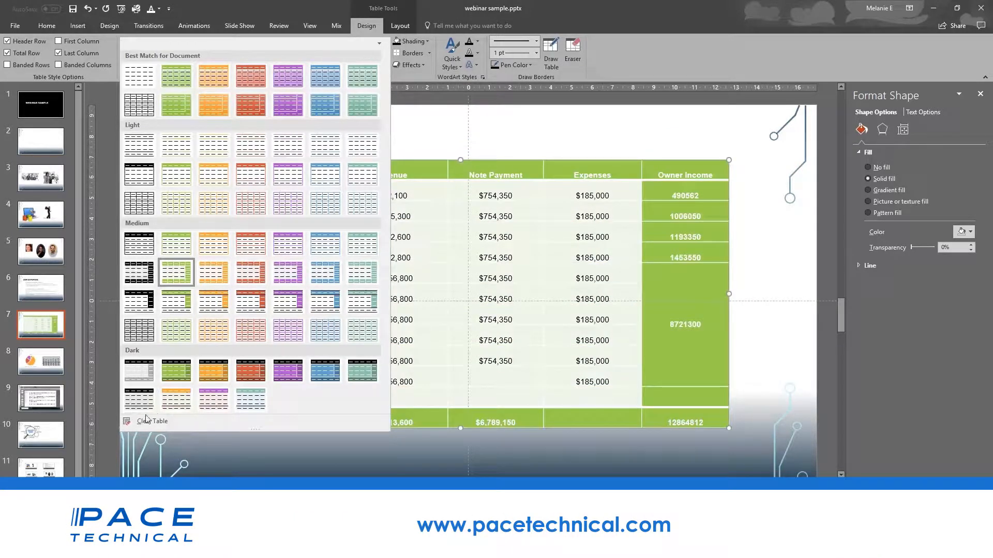
{"action": "left_click", "coordinate": [399, 154]}
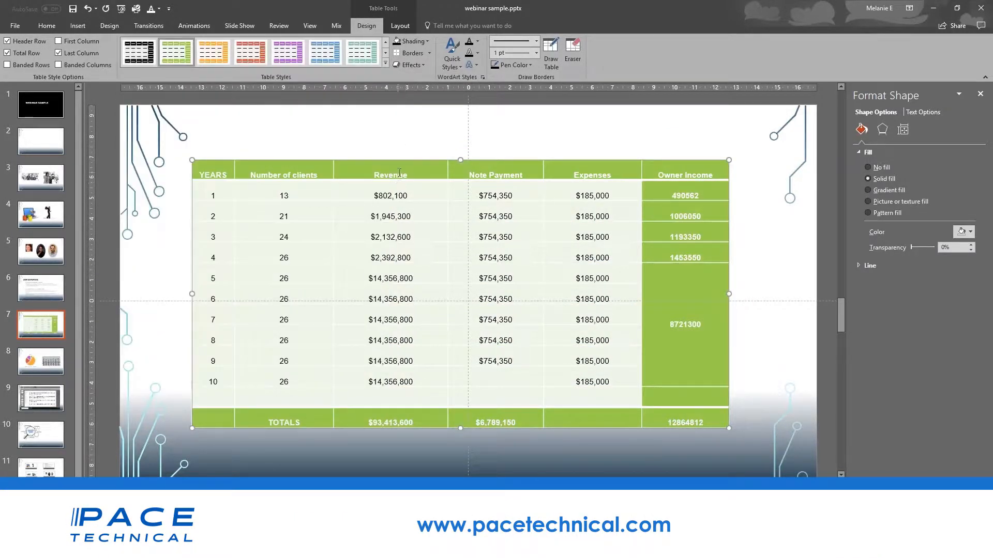
Undo the header row, total row and last column formatting of the table
{"action": "key", "text": "ctrl+z"}
{"action": "key", "text": "ctrl+z"}
{"action": "key", "text": "ctrl+z"}
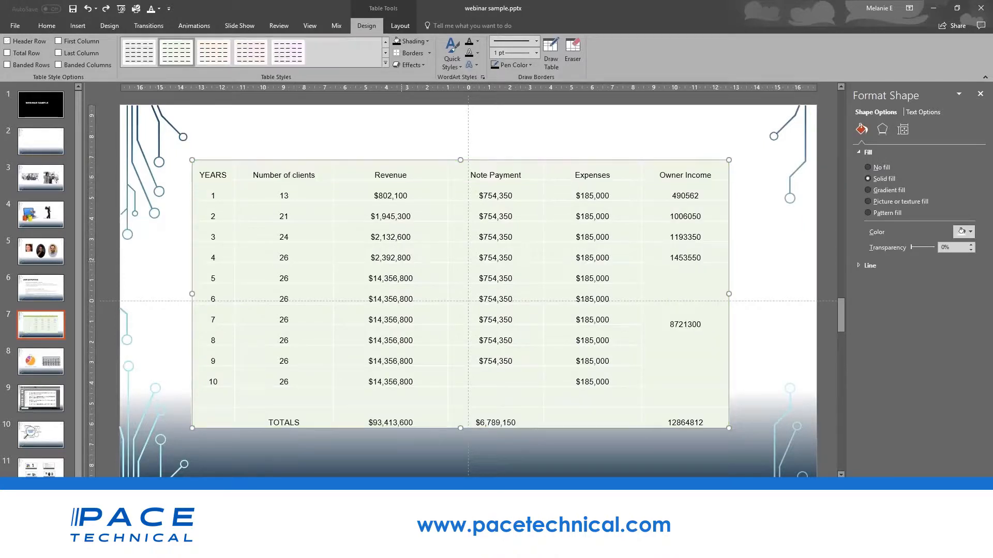
Shade the table's header row from YEARS to Owner Income in Dark Red and color its text white
{"action": "left_click", "coordinate": [320, 133]}
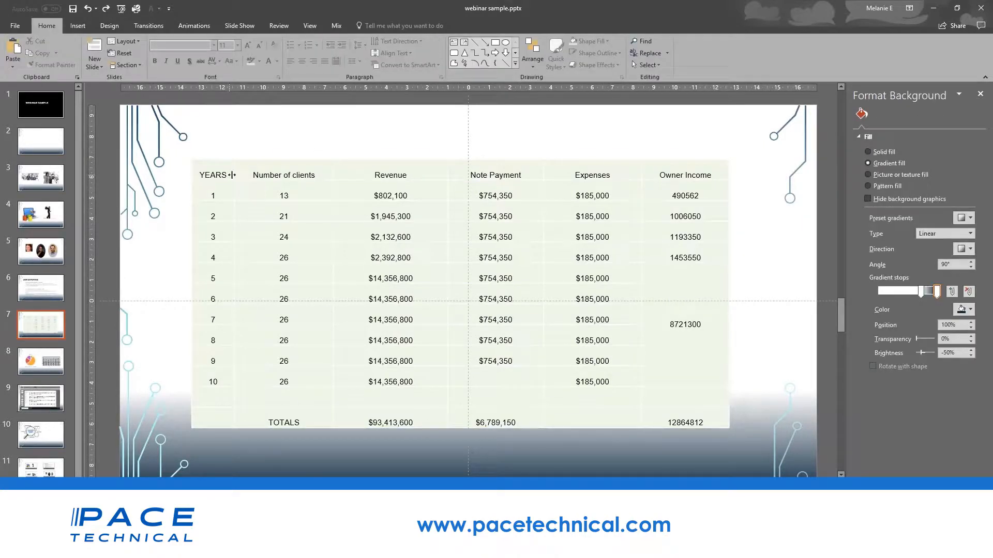
{"action": "left_click_drag", "start_coordinate": [207, 176], "coordinate": [708, 172]}
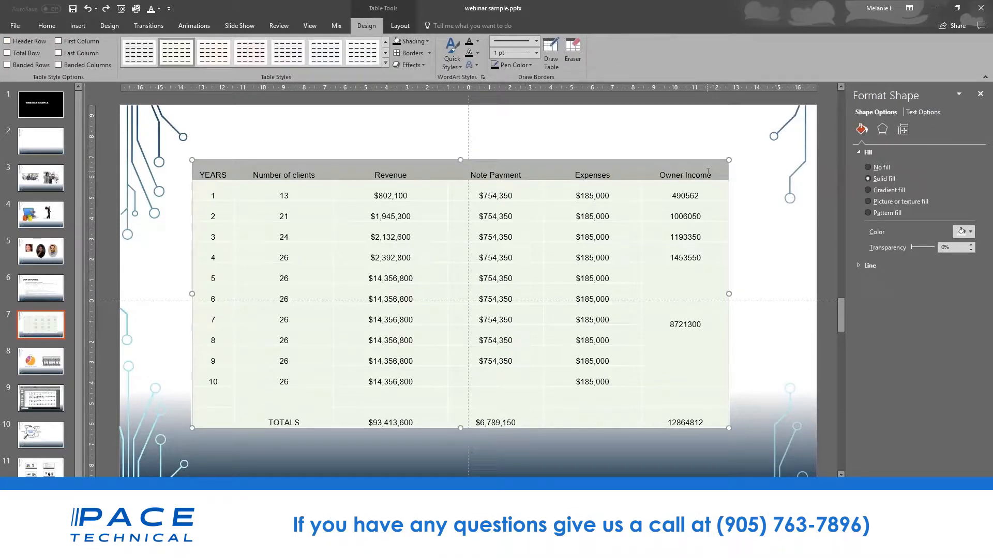
{"action": "left_click", "coordinate": [426, 44]}
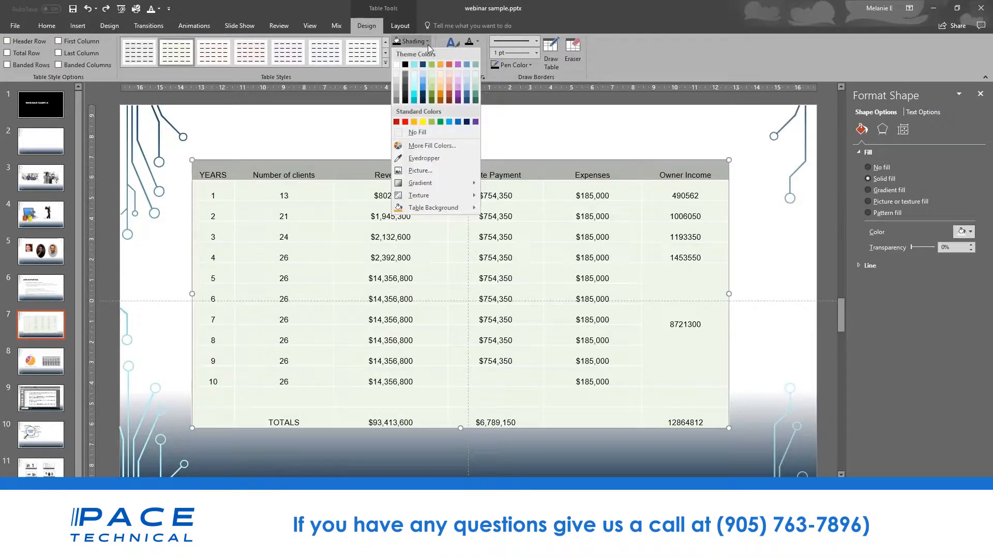
{"action": "left_click", "coordinate": [397, 122]}
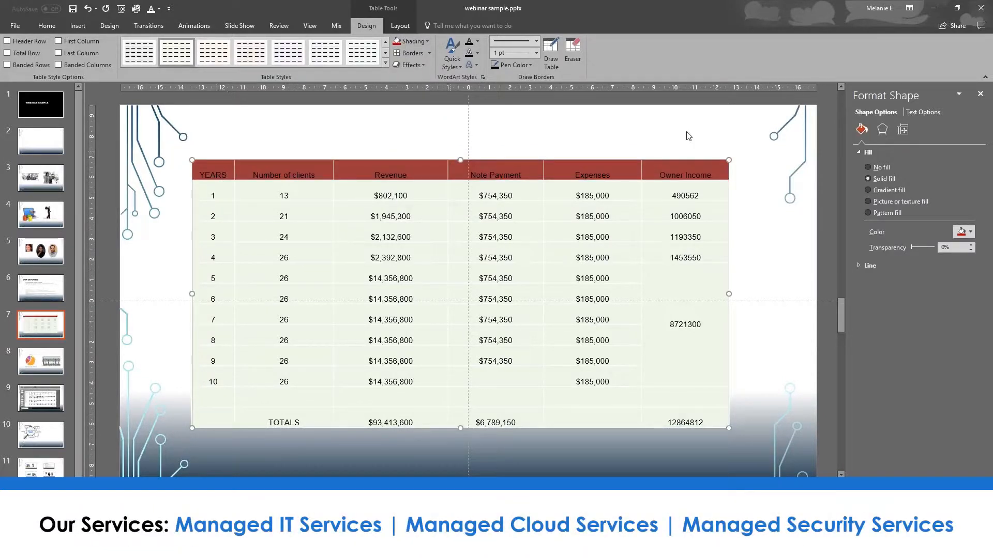
{"action": "left_click", "coordinate": [477, 43]}
{"action": "left_click", "coordinate": [467, 64]}
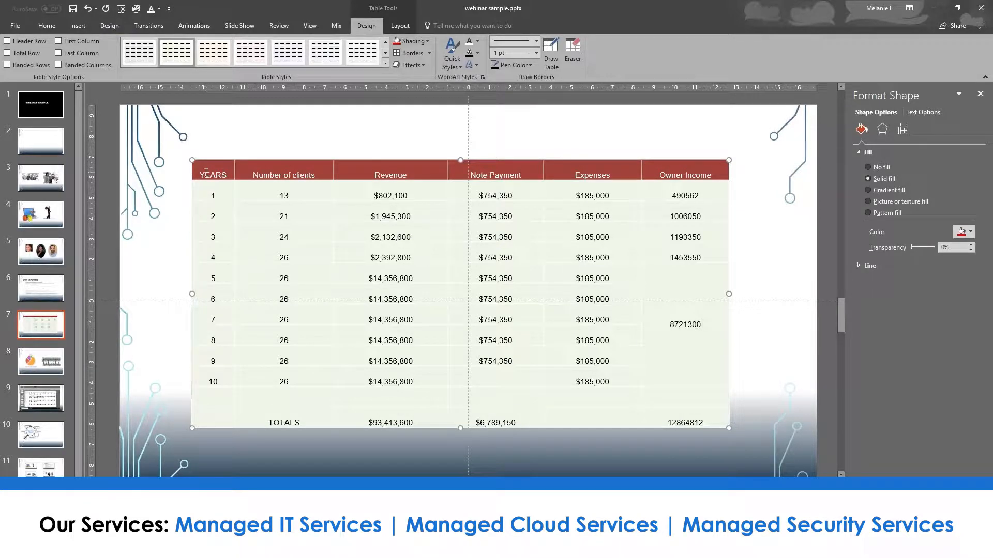
Select all table rows below the header and set the border pen color to a light gray theme shade
{"action": "left_click_drag", "start_coordinate": [204, 193], "coordinate": [695, 422]}
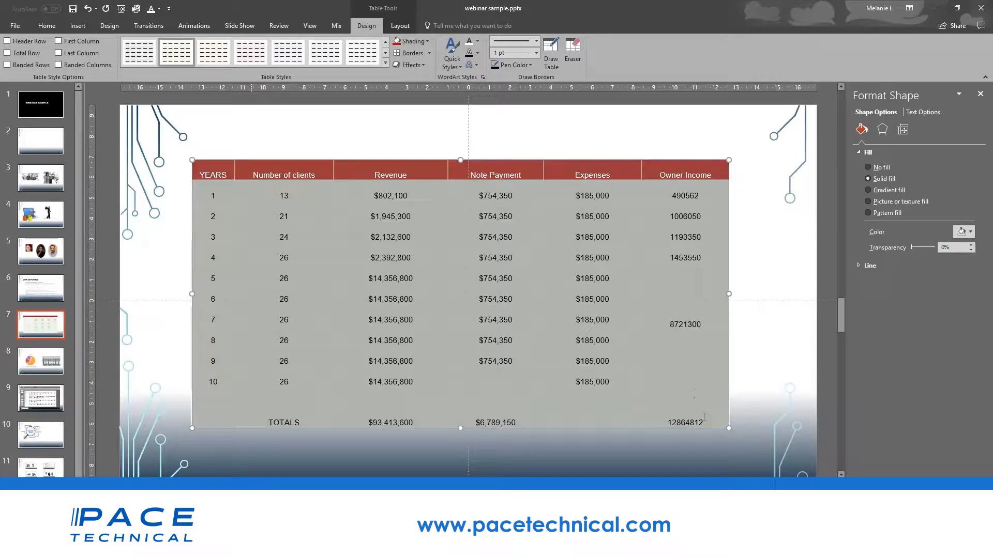
{"action": "left_click", "coordinate": [430, 54]}
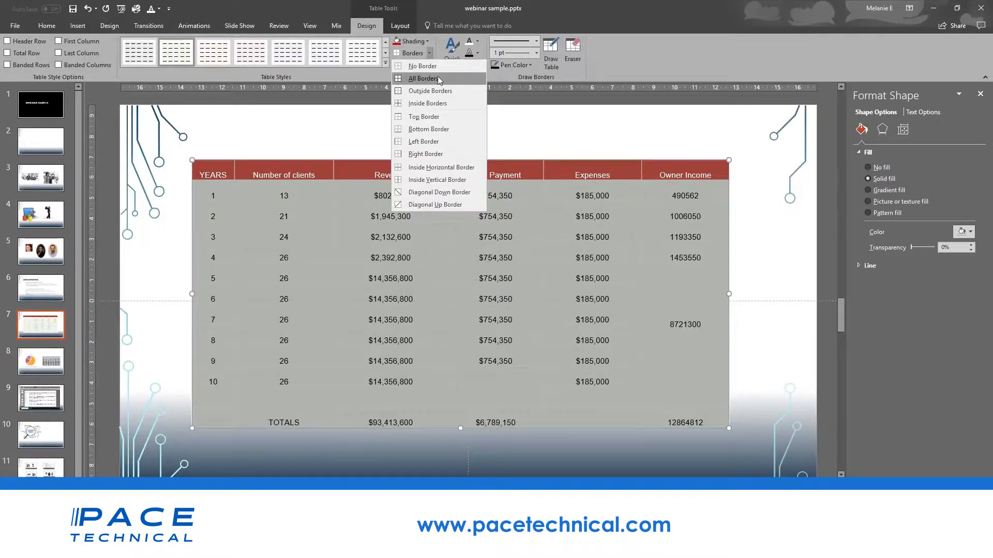
{"action": "left_click", "coordinate": [537, 54]}
{"action": "left_click", "coordinate": [536, 54]}
{"action": "left_click", "coordinate": [517, 65]}
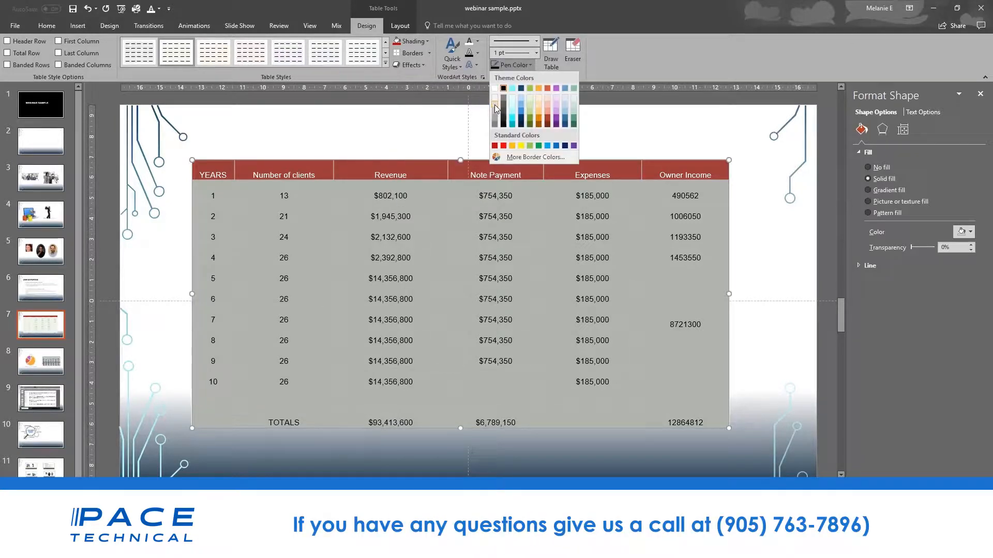
{"action": "left_click", "coordinate": [496, 111]}
{"action": "left_click", "coordinate": [521, 65]}
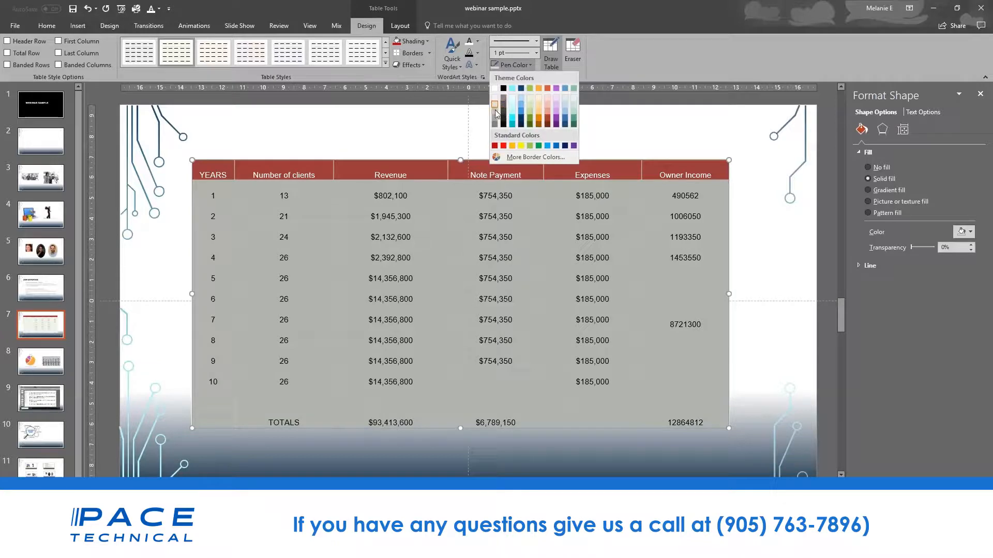
{"action": "left_click", "coordinate": [498, 107]}
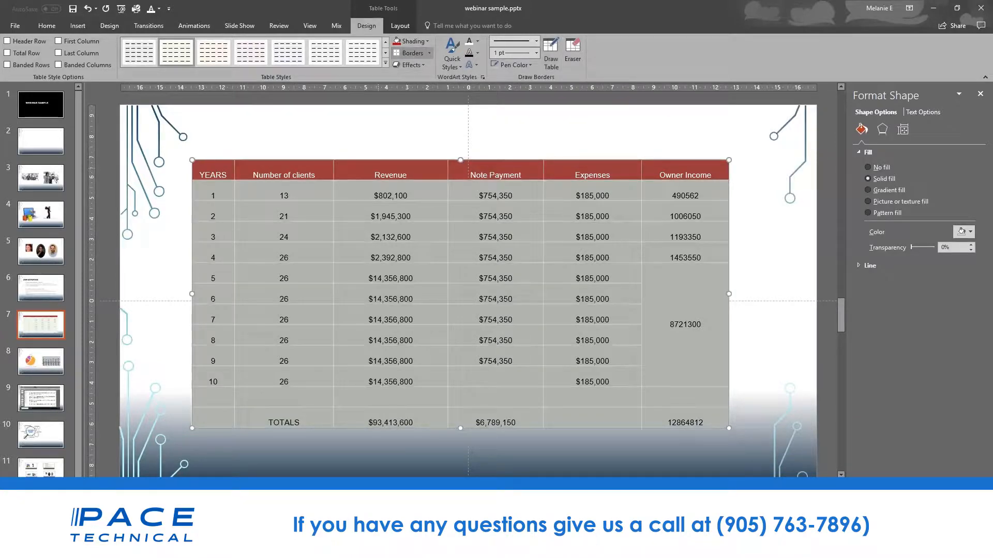
Apply gray borders to all sides of every cell below the table's header row
{"action": "left_click", "coordinate": [389, 155]}
{"action": "left_click", "coordinate": [149, 290]}
{"action": "left_click_drag", "start_coordinate": [216, 190], "coordinate": [718, 428]}
{"action": "left_click", "coordinate": [429, 53]}
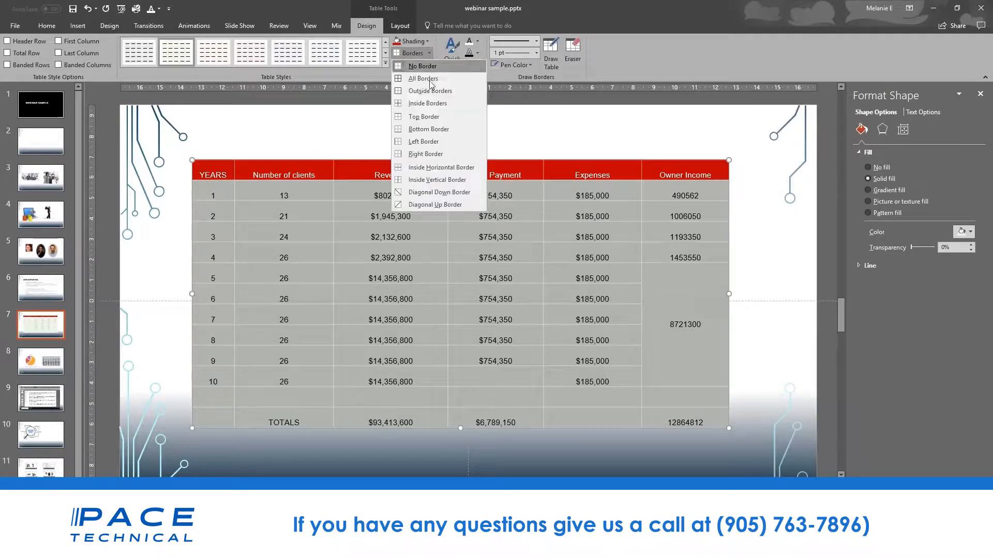
{"action": "left_click", "coordinate": [436, 80]}
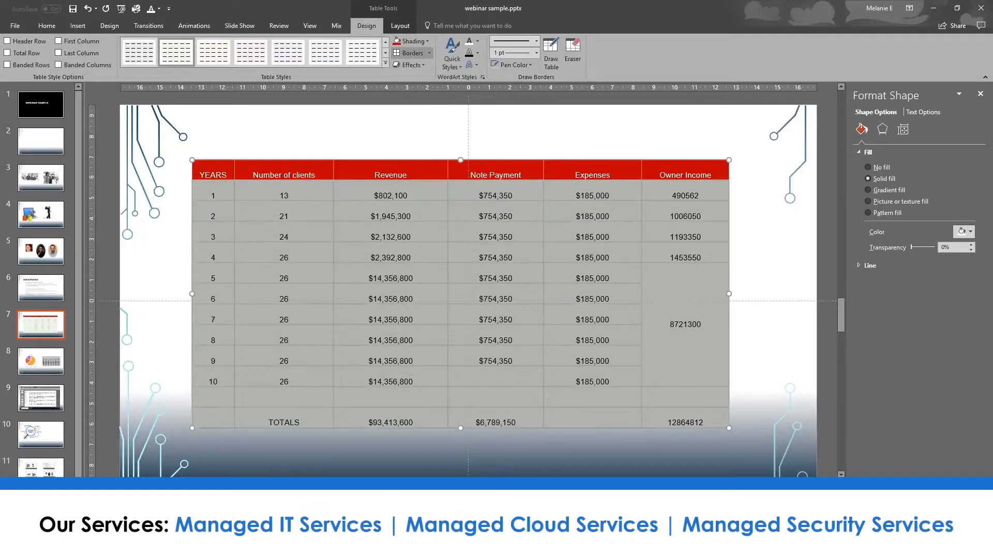
{"action": "left_click", "coordinate": [177, 267]}
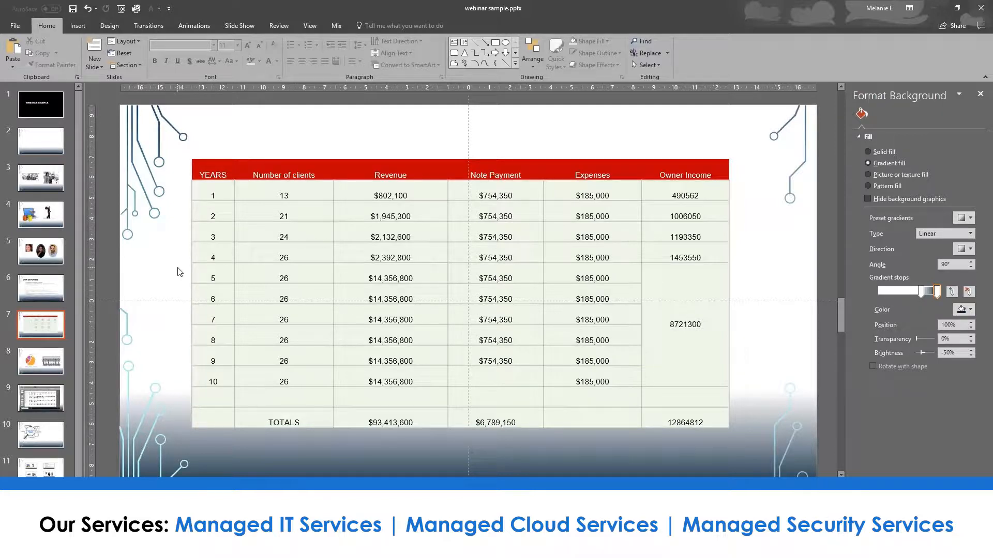
{"action": "left_click_drag", "start_coordinate": [209, 195], "coordinate": [696, 231]}
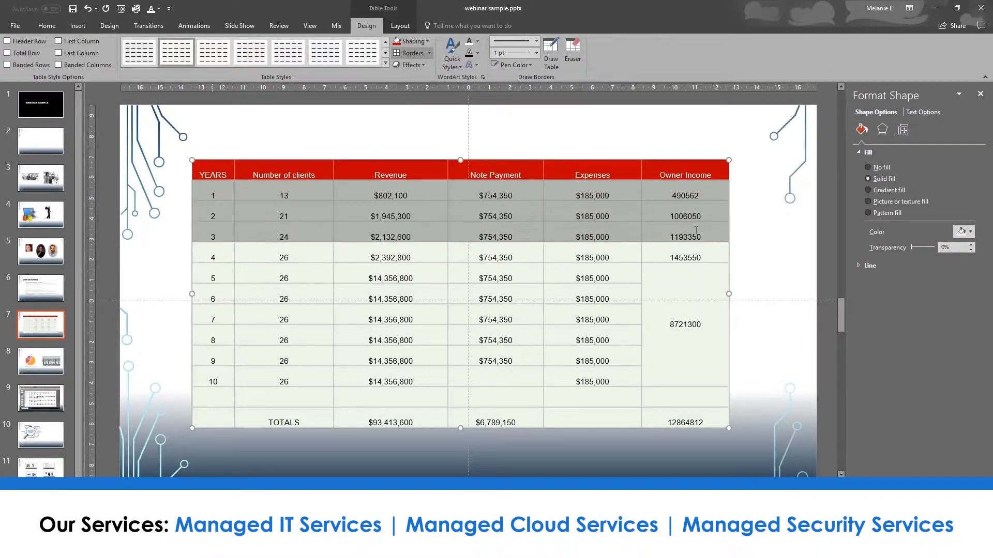
{"action": "left_click", "coordinate": [680, 279]}
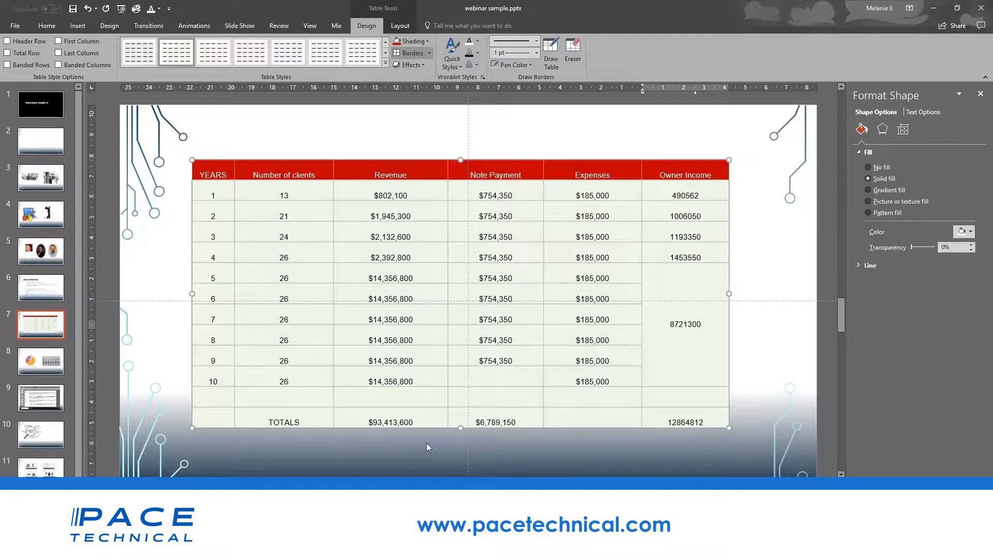
{"action": "left_click", "coordinate": [218, 192]}
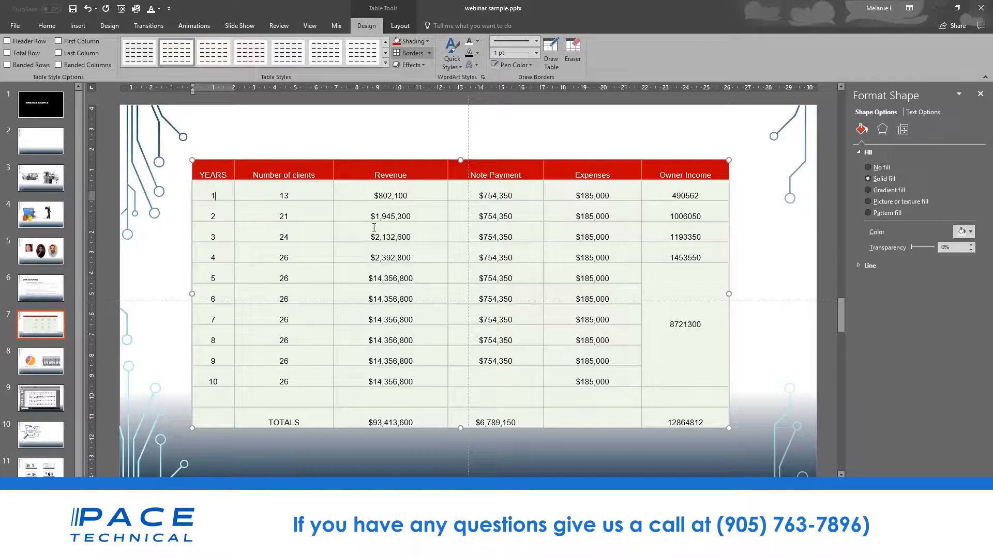
Center the text vertically in all cells of the whole table
{"action": "left_click", "coordinate": [399, 25]}
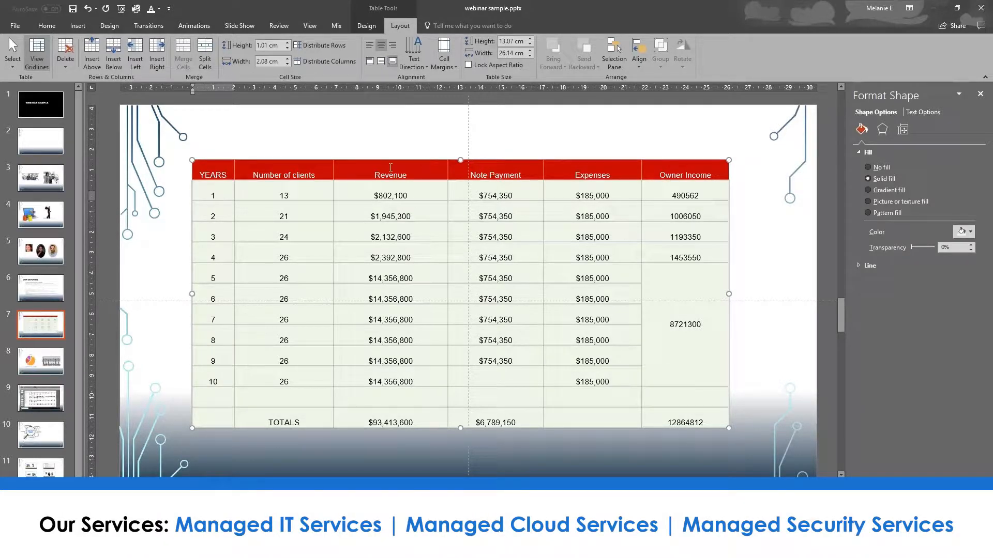
{"action": "left_click", "coordinate": [222, 162]}
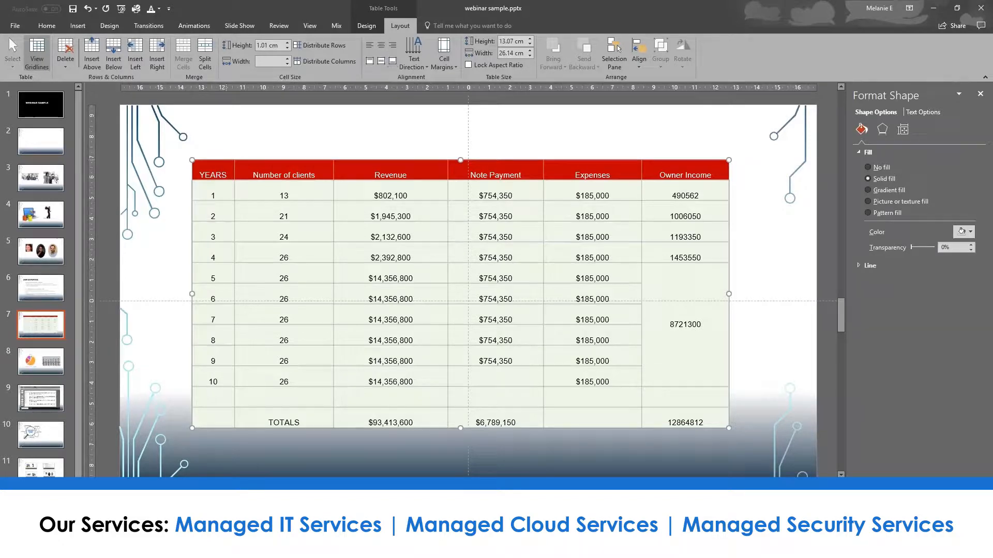
{"action": "left_click", "coordinate": [382, 63]}
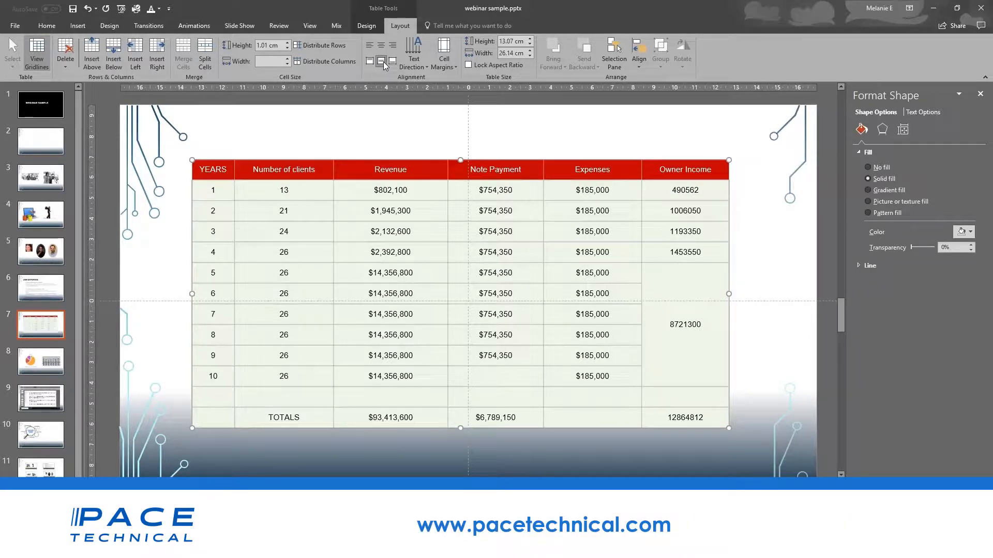
Try left and centered horizontal alignment on the whole table's text, and finish with right alignment
{"action": "left_click", "coordinate": [367, 47]}
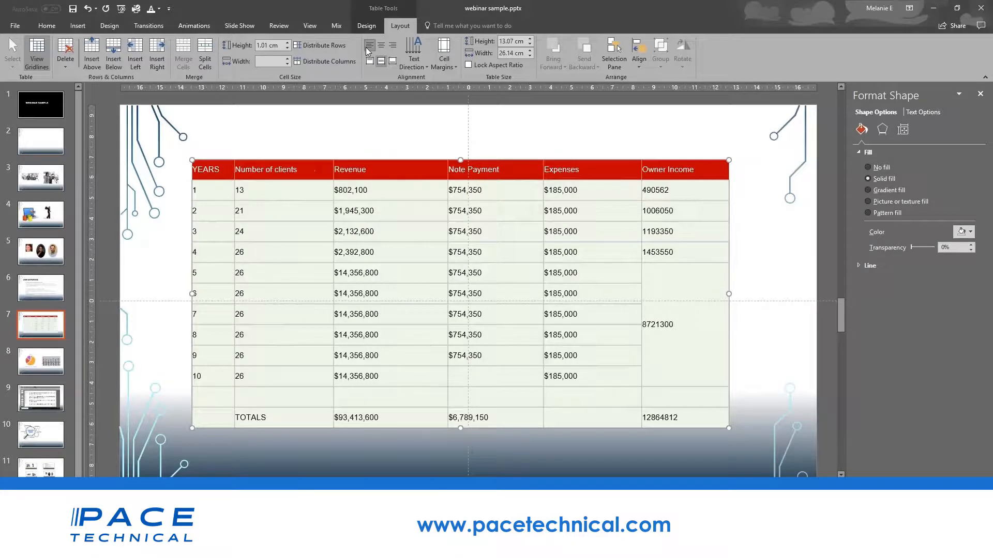
{"action": "left_click", "coordinate": [377, 46]}
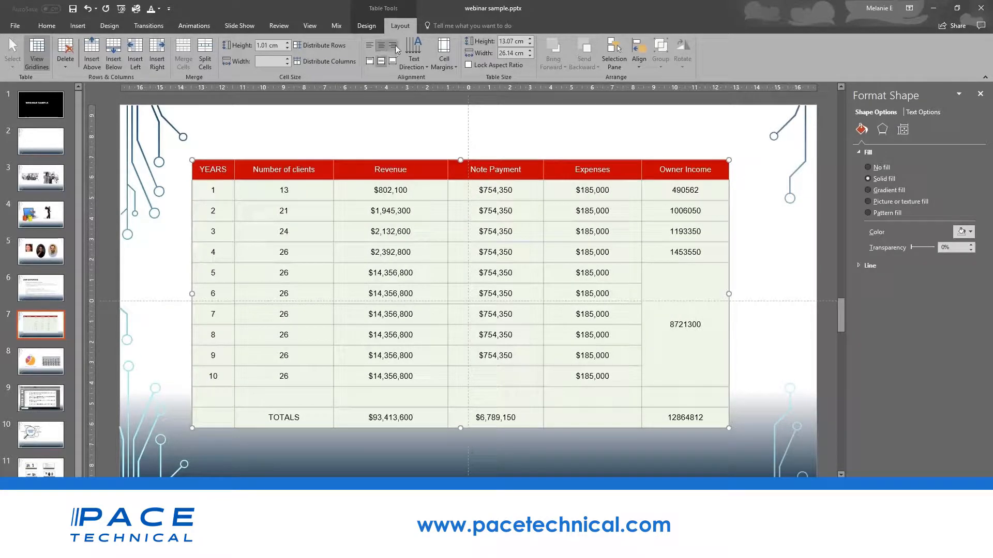
{"action": "left_click", "coordinate": [395, 45]}
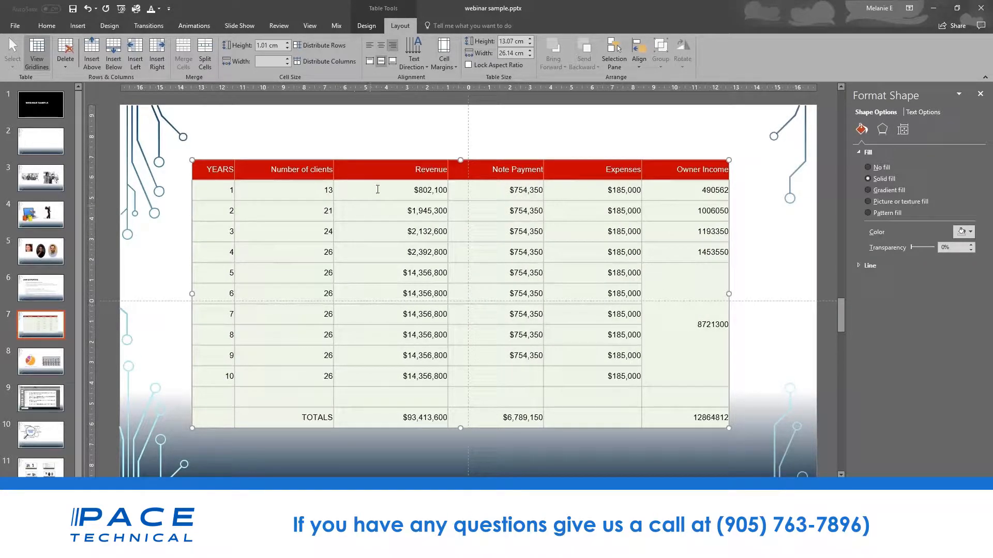
Center the text horizontally in all cells of the whole table
{"action": "left_click", "coordinate": [380, 44]}
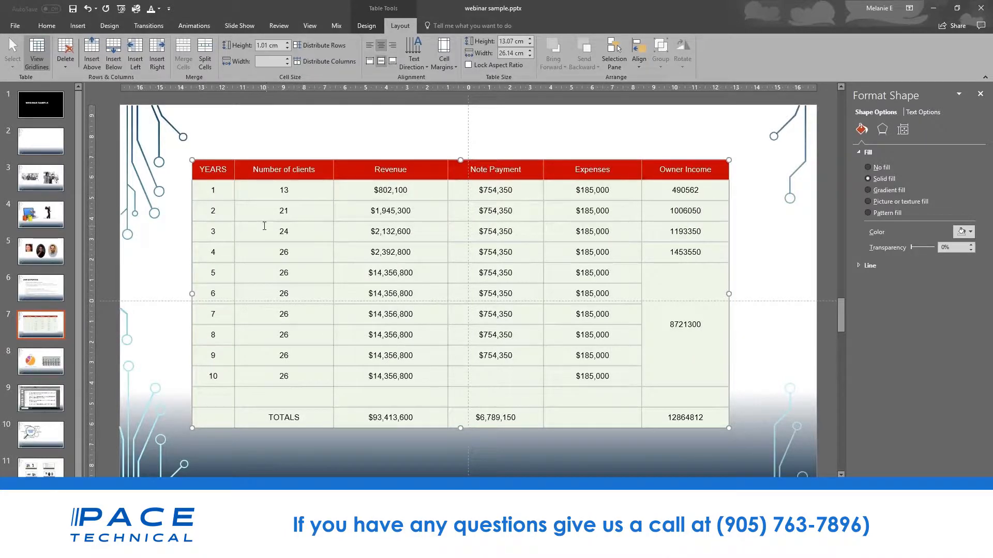
{"action": "left_click", "coordinate": [280, 232]}
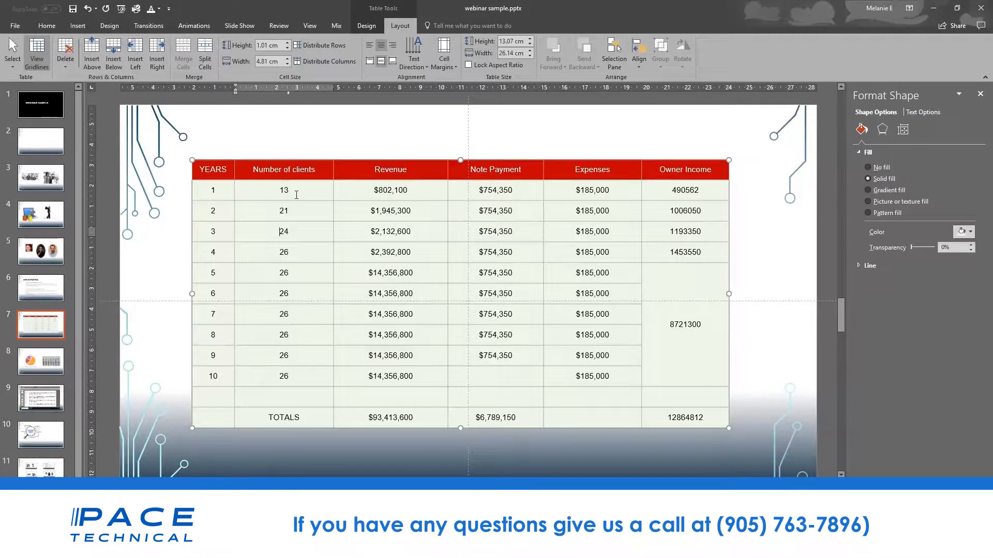
Try rotating the year numbers in the first column by 90°, and set their text direction back to horizontal
{"action": "left_click_drag", "start_coordinate": [214, 195], "coordinate": [198, 402]}
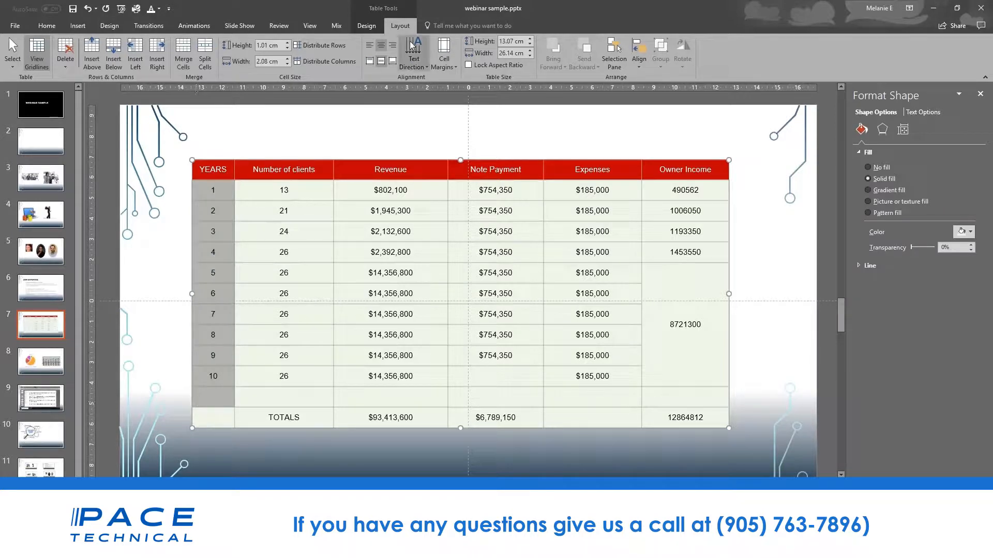
{"action": "left_click", "coordinate": [415, 66]}
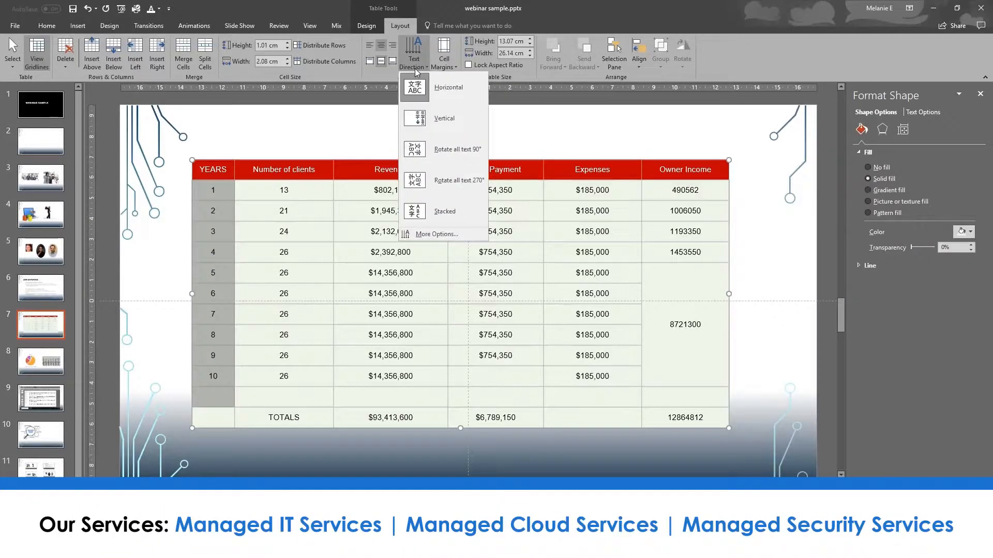
{"action": "left_click", "coordinate": [442, 151]}
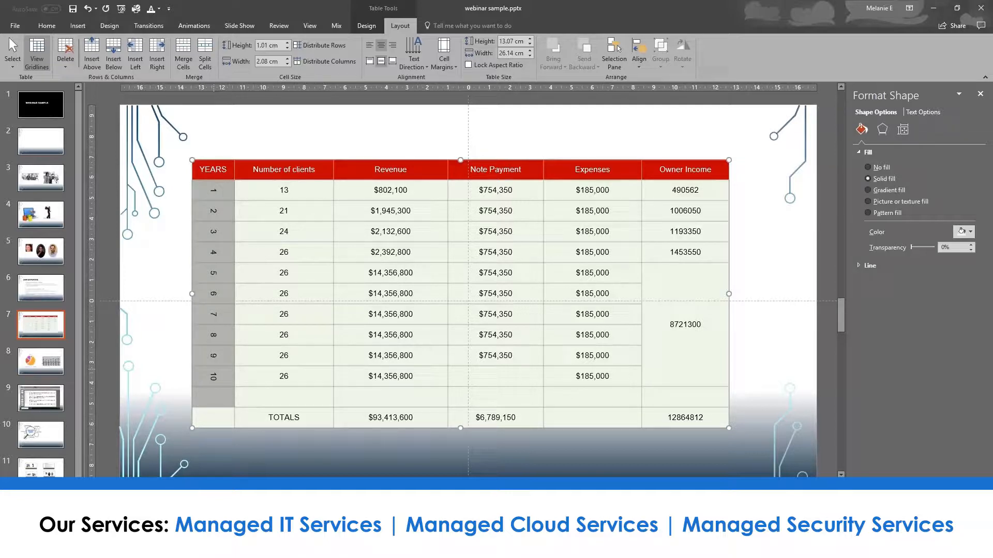
{"action": "left_click", "coordinate": [414, 57]}
{"action": "left_click", "coordinate": [429, 92]}
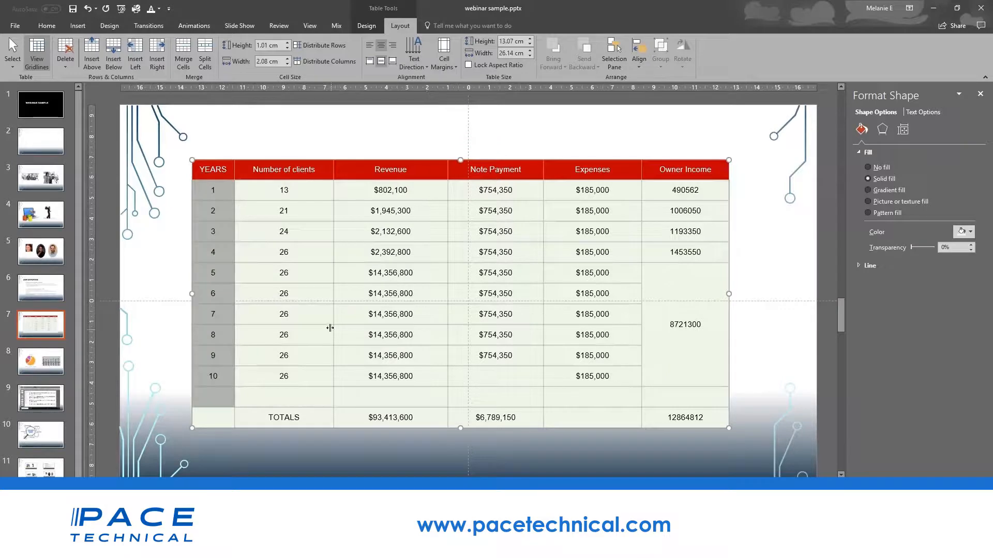
Apply narrow cell margins to all cells of the whole table
{"action": "left_click", "coordinate": [221, 176]}
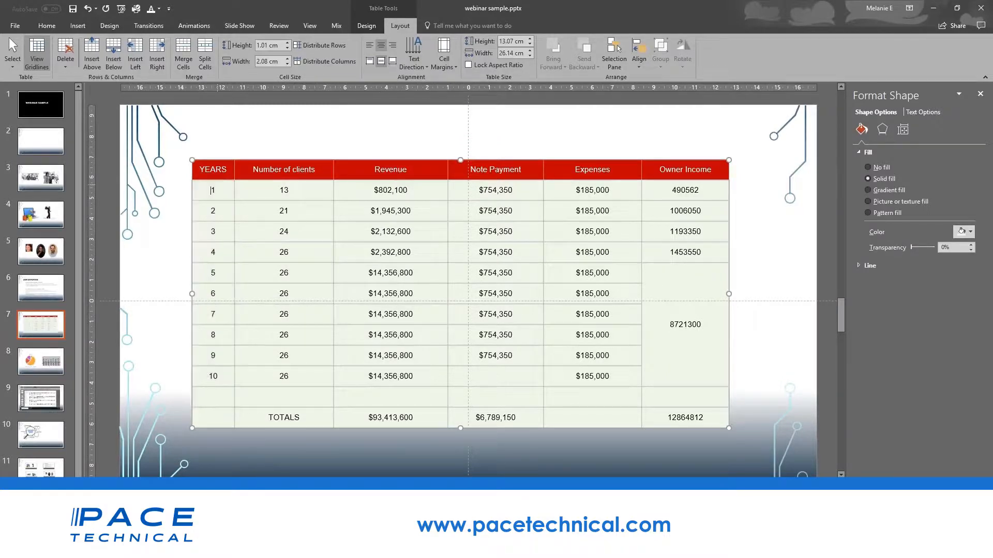
{"action": "left_click", "coordinate": [445, 66]}
{"action": "left_click", "coordinate": [248, 217]}
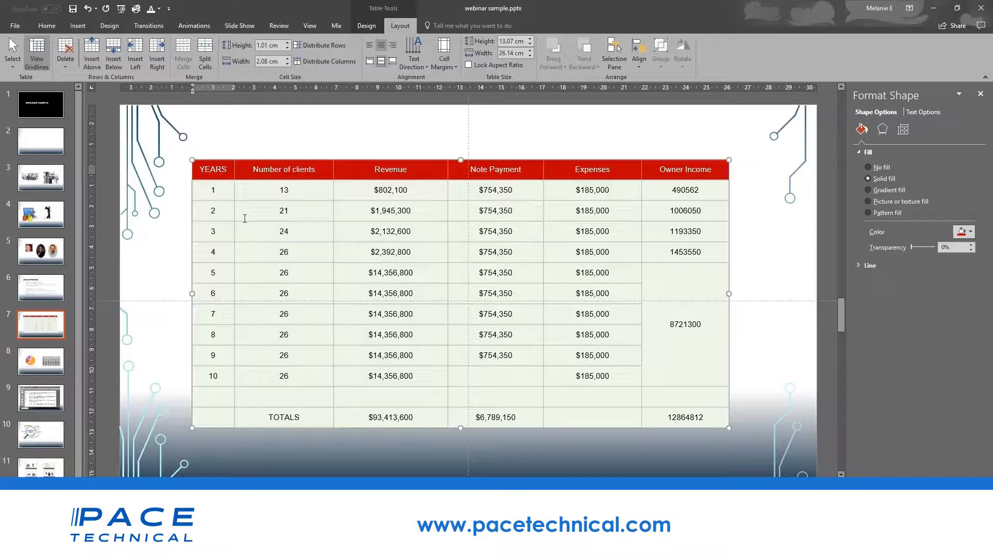
{"action": "left_click", "coordinate": [278, 192]}
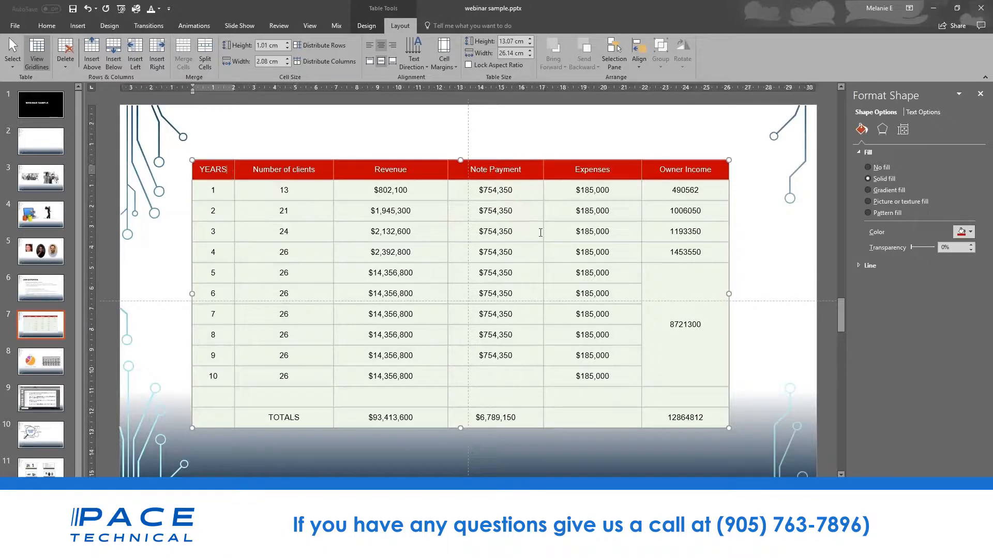
{"action": "key", "text": "ctrl+a"}
{"action": "left_click", "coordinate": [436, 64]}
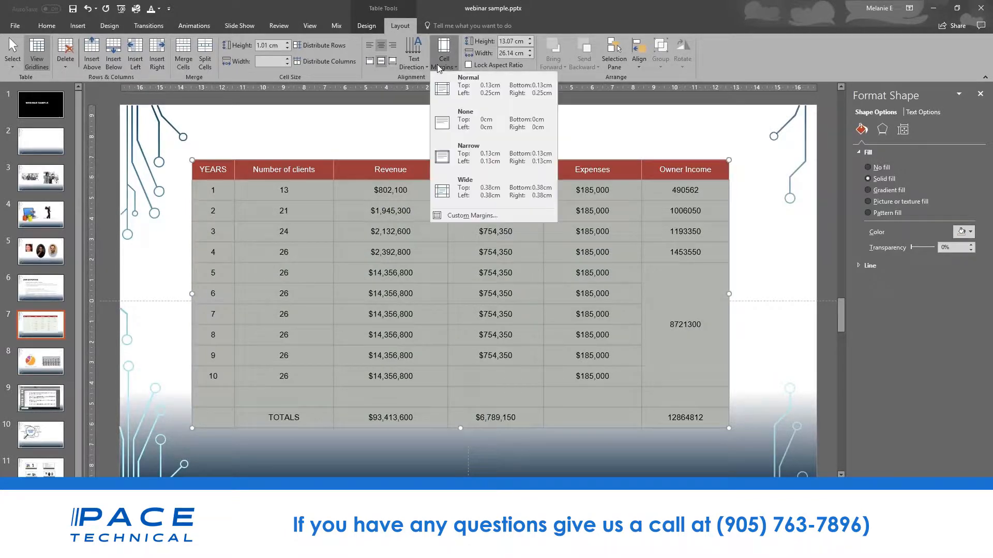
{"action": "left_click", "coordinate": [477, 169]}
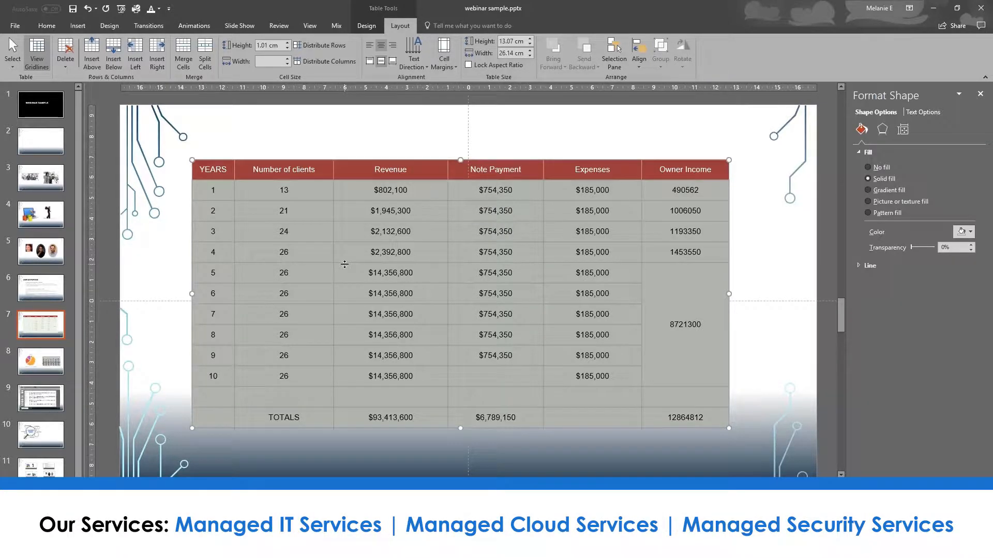
Select the whole table and show its text box alignment, direction and margin settings
{"action": "left_click", "coordinate": [403, 190]}
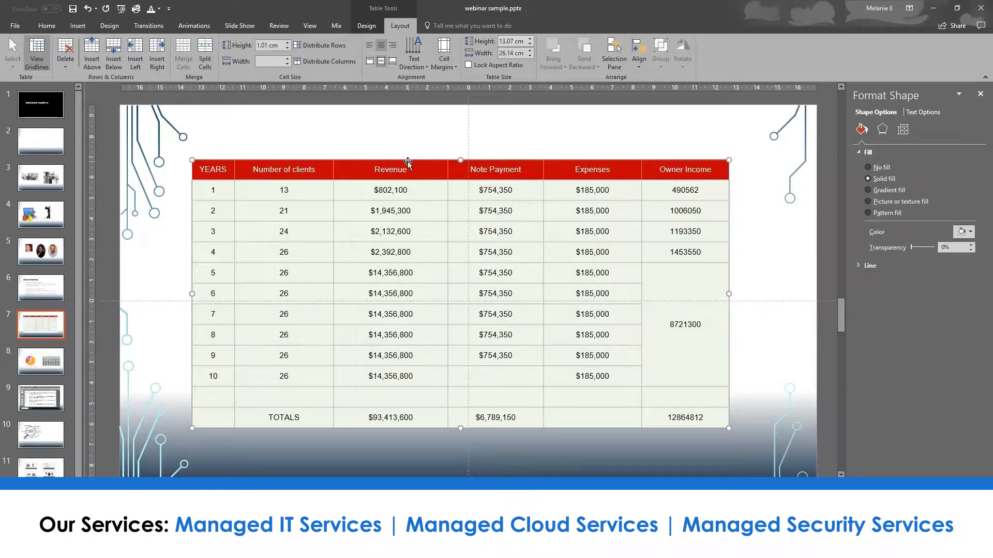
{"action": "right_click", "coordinate": [671, 160]}
{"action": "left_click", "coordinate": [694, 322]}
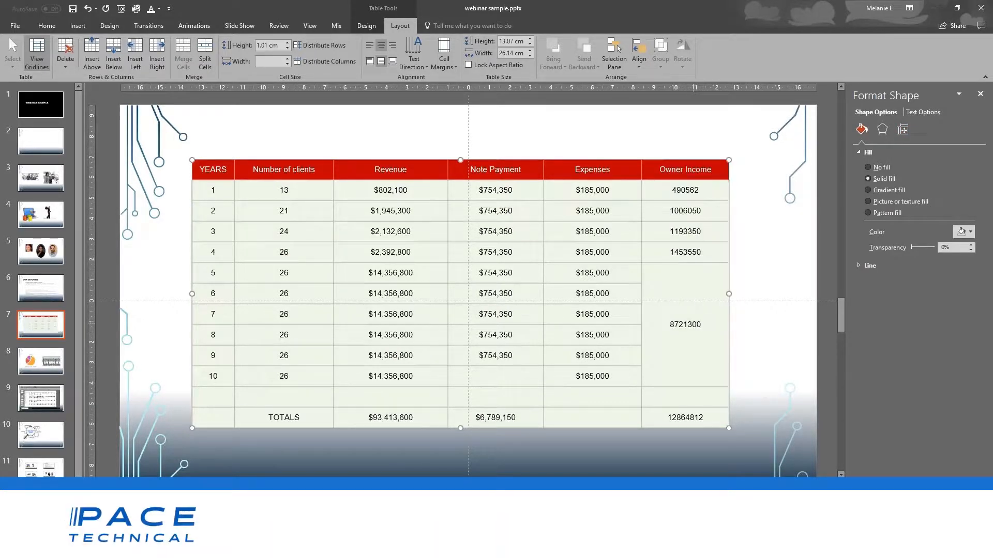
{"action": "left_click", "coordinate": [916, 113]}
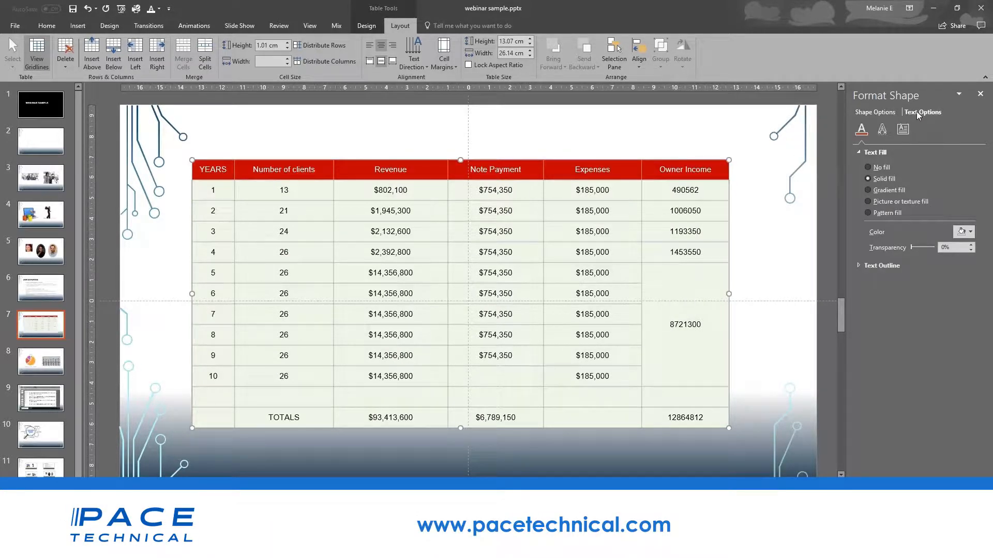
{"action": "left_click", "coordinate": [903, 130]}
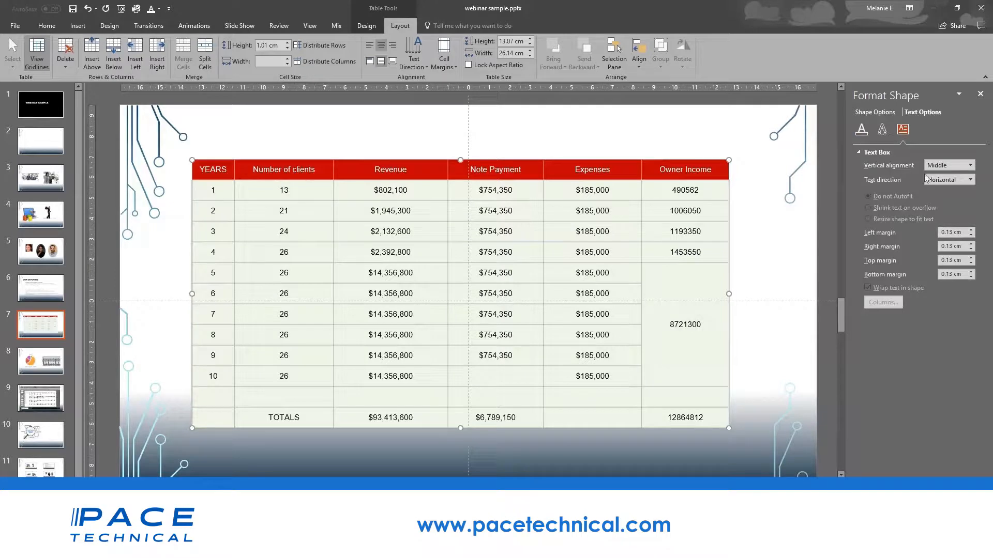
{"action": "left_click", "coordinate": [554, 215]}
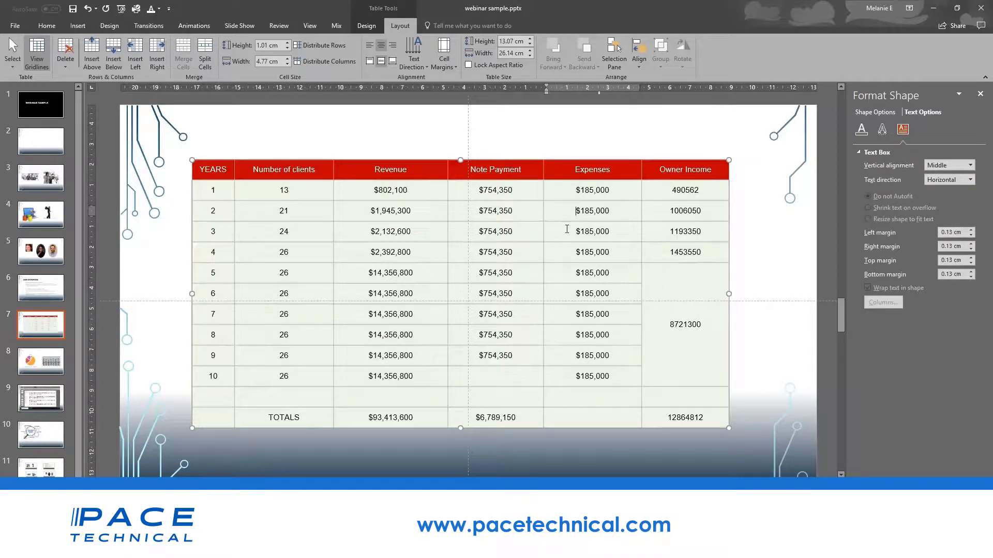
{"action": "left_click", "coordinate": [671, 324]}
{"action": "double_click", "coordinate": [678, 324]}
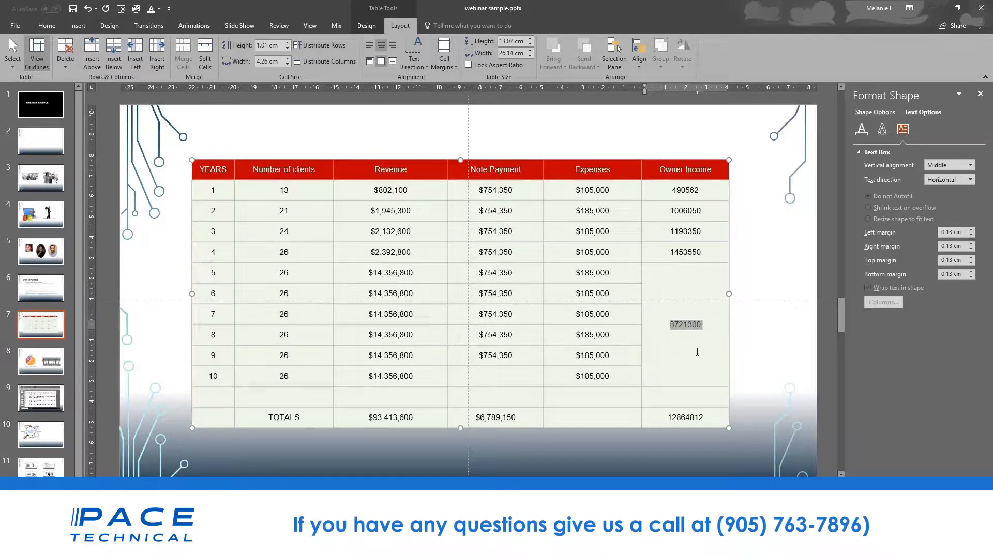
{"action": "left_click_drag", "start_coordinate": [686, 416], "coordinate": [224, 422]}
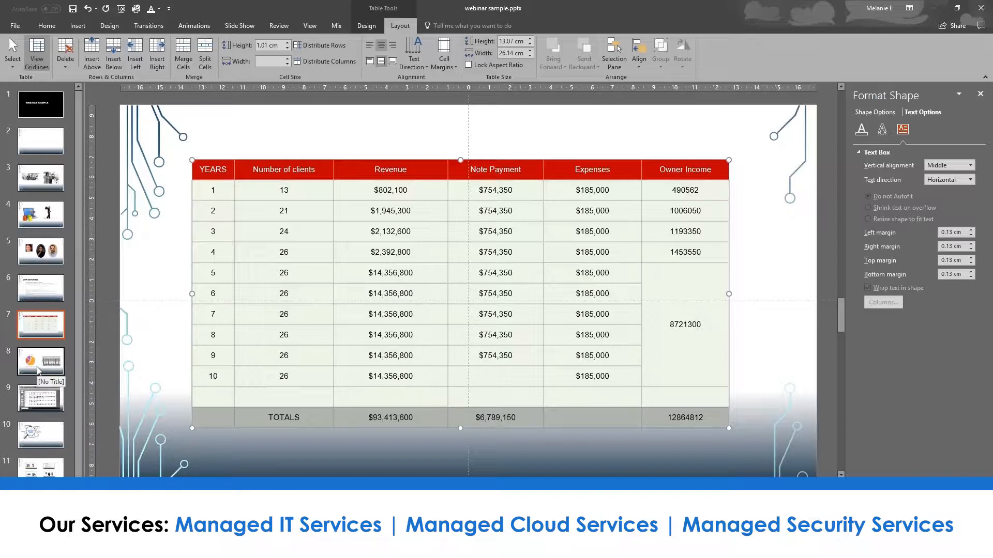
Switch to the Powerpoint Webinar January 2018 v1 presentation and show slide 14, Better Looking Graphs
{"action": "left_click", "coordinate": [278, 548]}
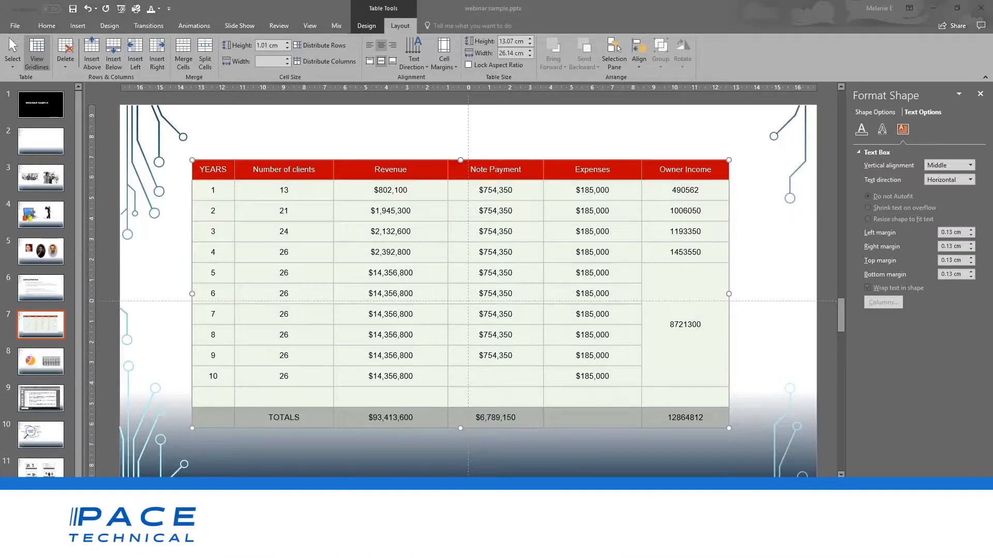
{"action": "left_click", "coordinate": [222, 465]}
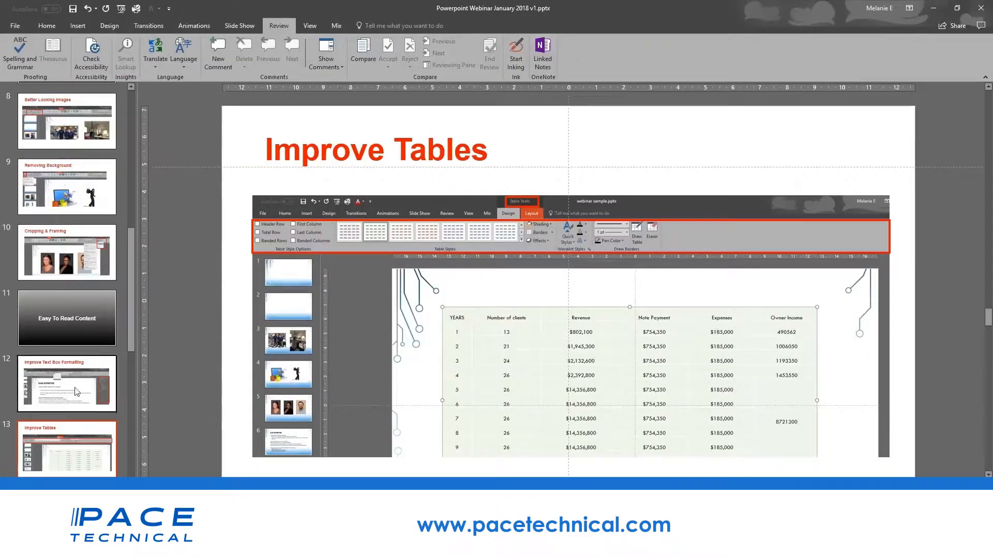
{"action": "scroll", "coordinate": [47, 380], "scroll_direction": "down", "scroll_amount": 1}
{"action": "left_click", "coordinate": [51, 466]}
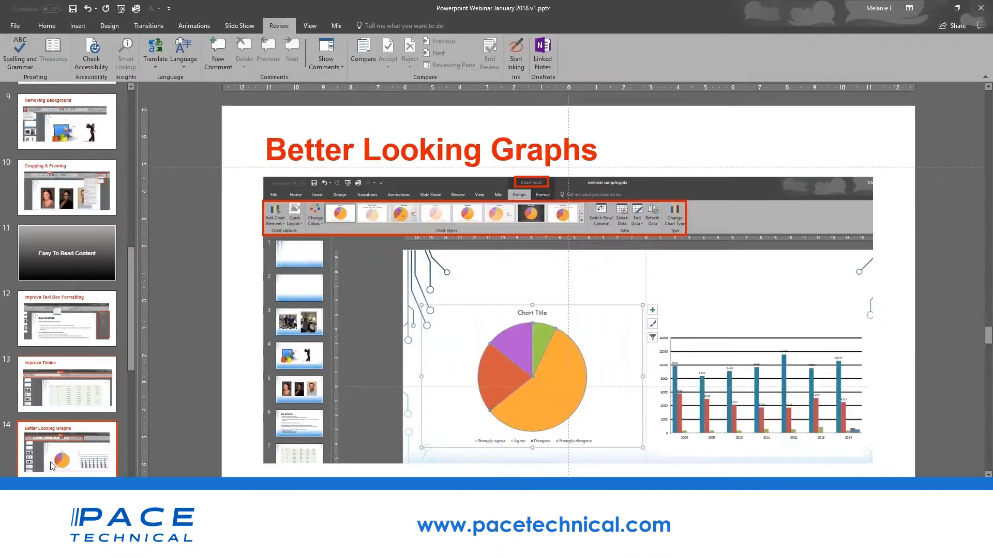